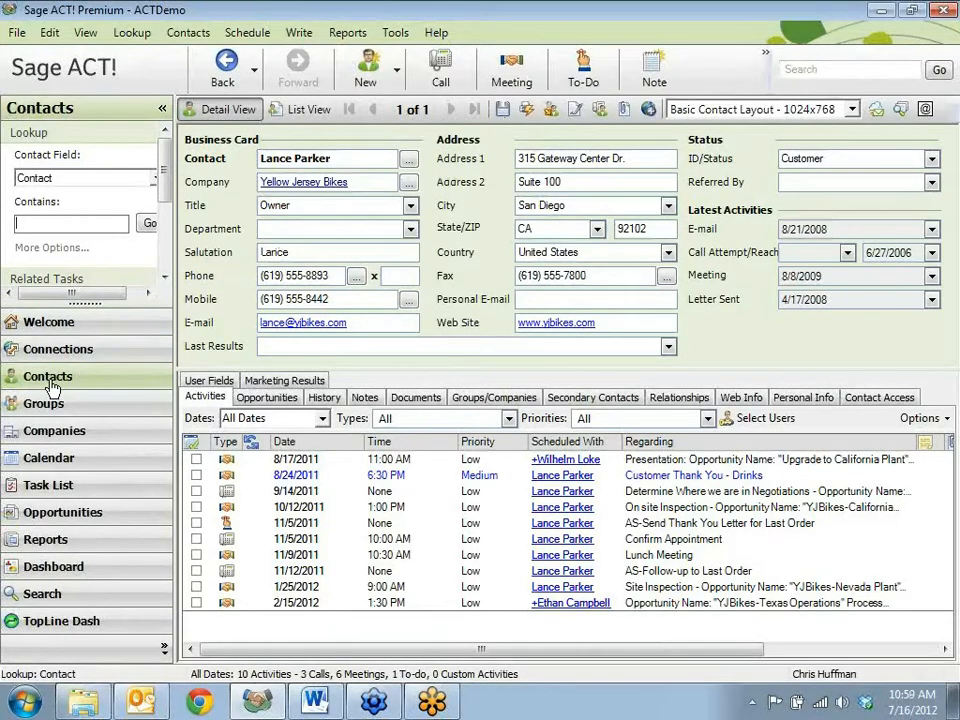
# Step: Create a new contact from the Yellow Jersey Bikes company record and enter the contact's full name
pyautogui.click(75, 440)
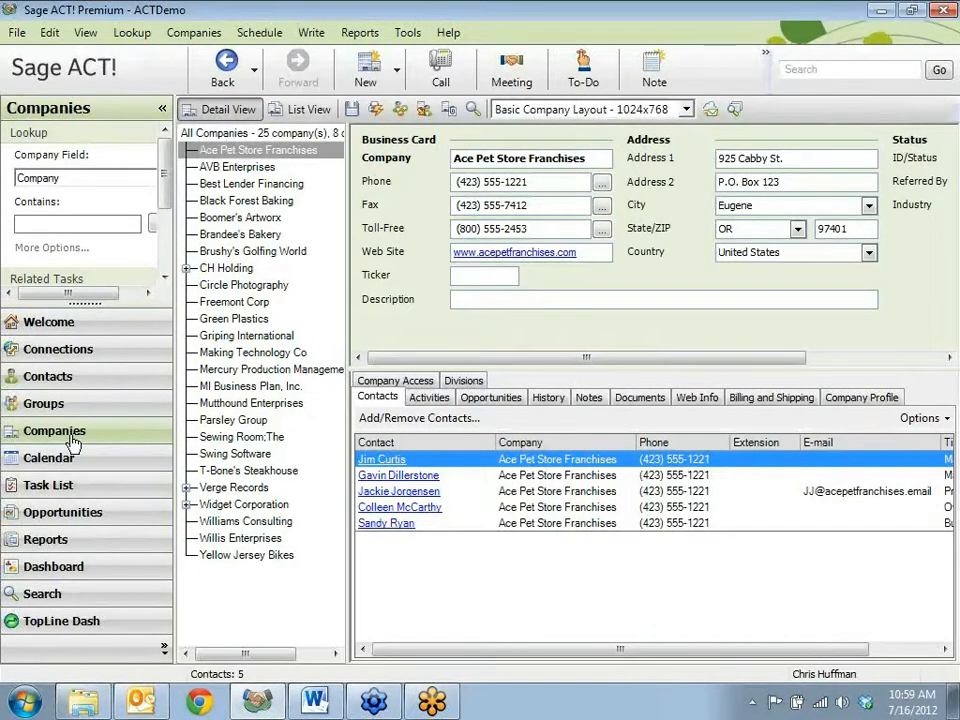
pyautogui.click(274, 556)
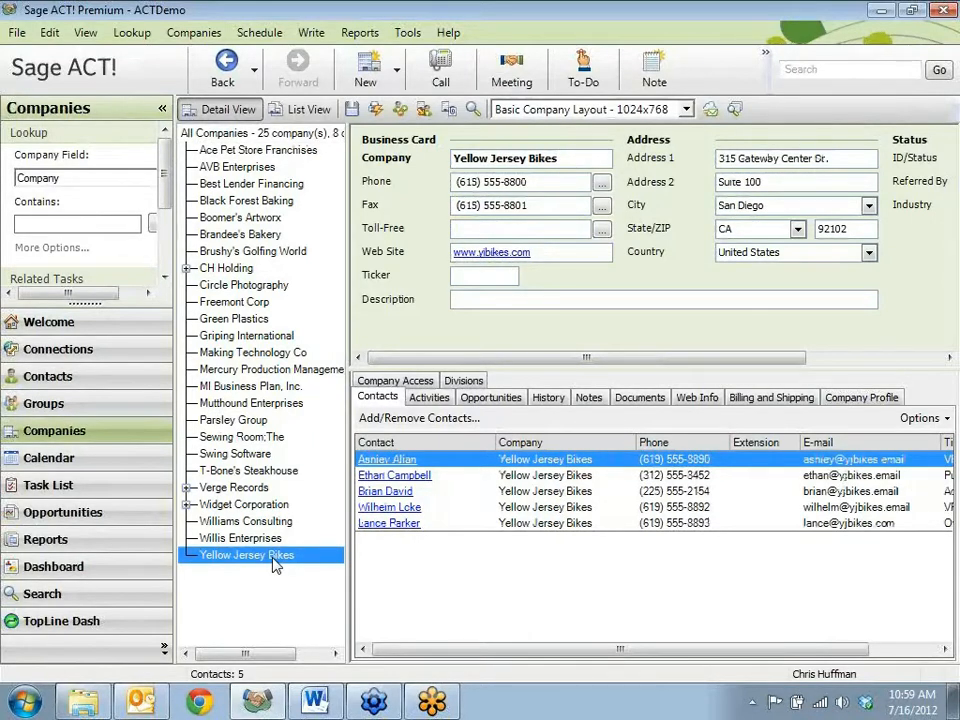
pyautogui.click(194, 36)
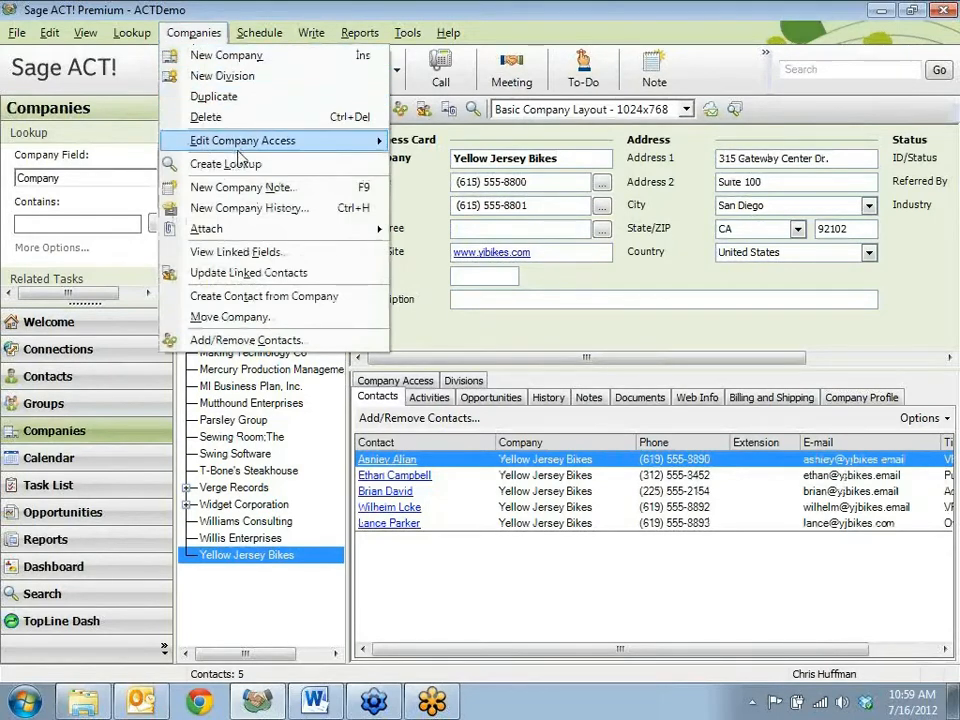
pyautogui.click(266, 298)
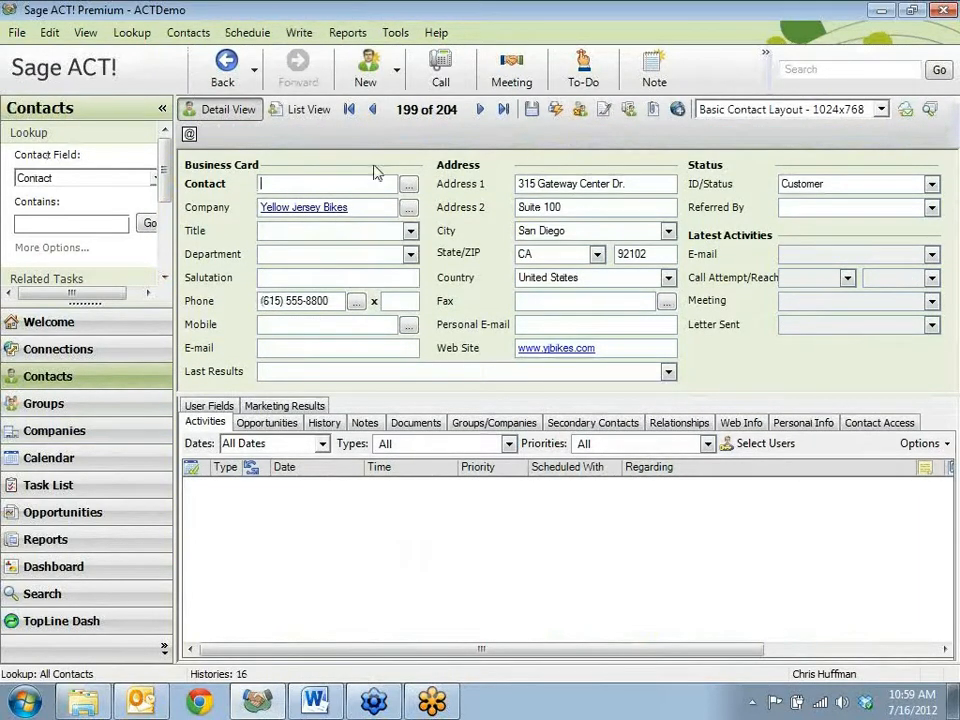
pyautogui.write('John Doe')
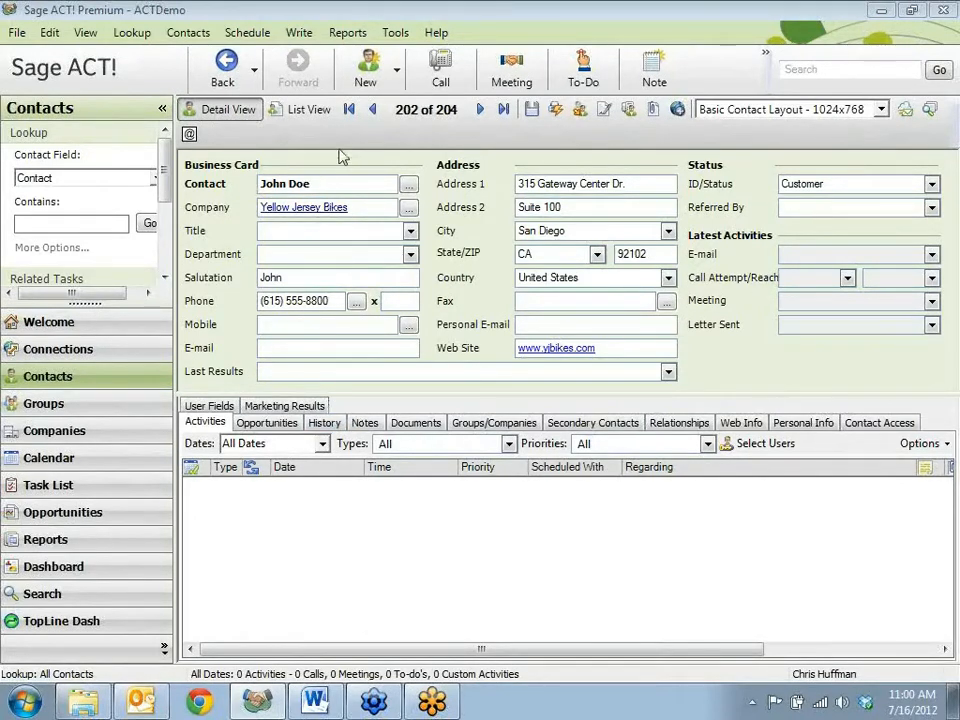
# Step: Duplicate the next Yellow Jersey Bikes contact using data from primary fields and enter the new contact's full name
pyautogui.click(481, 109)
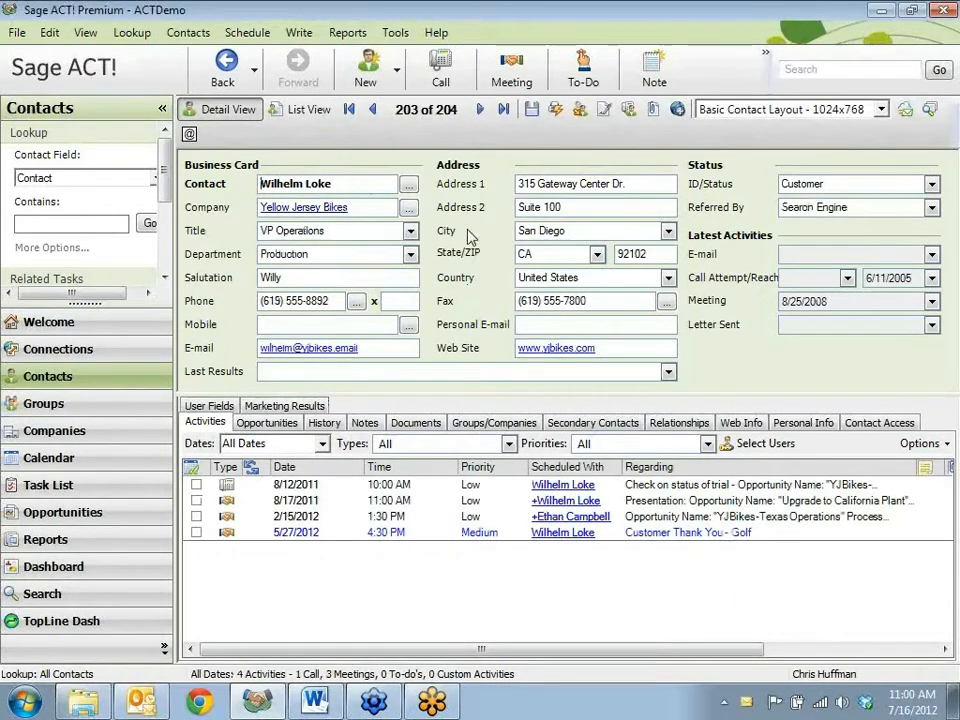
pyautogui.click(578, 113)
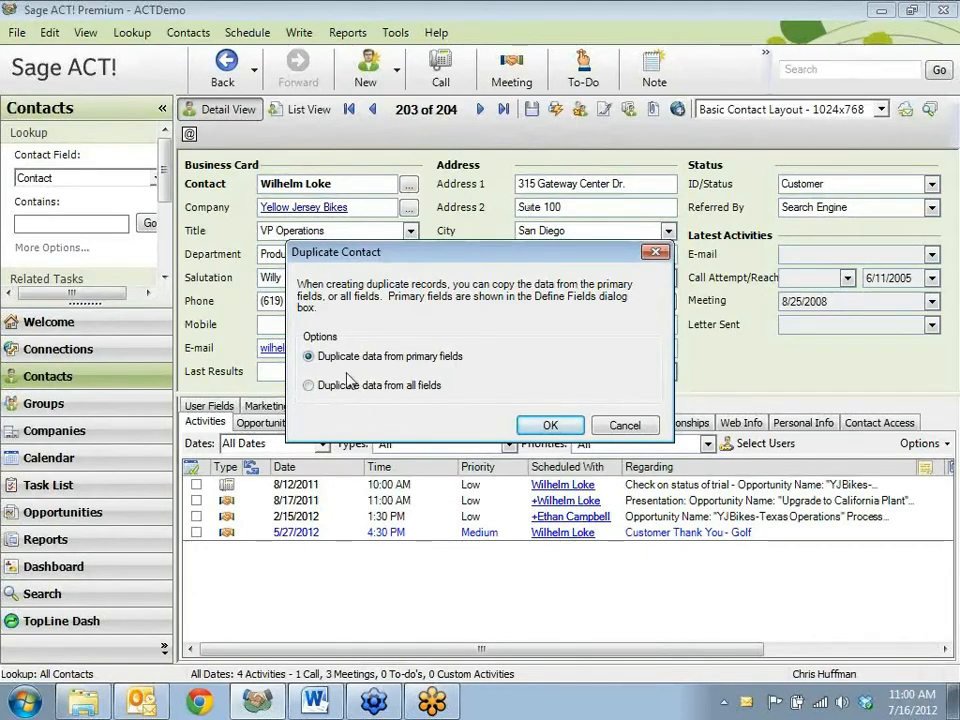
pyautogui.click(549, 426)
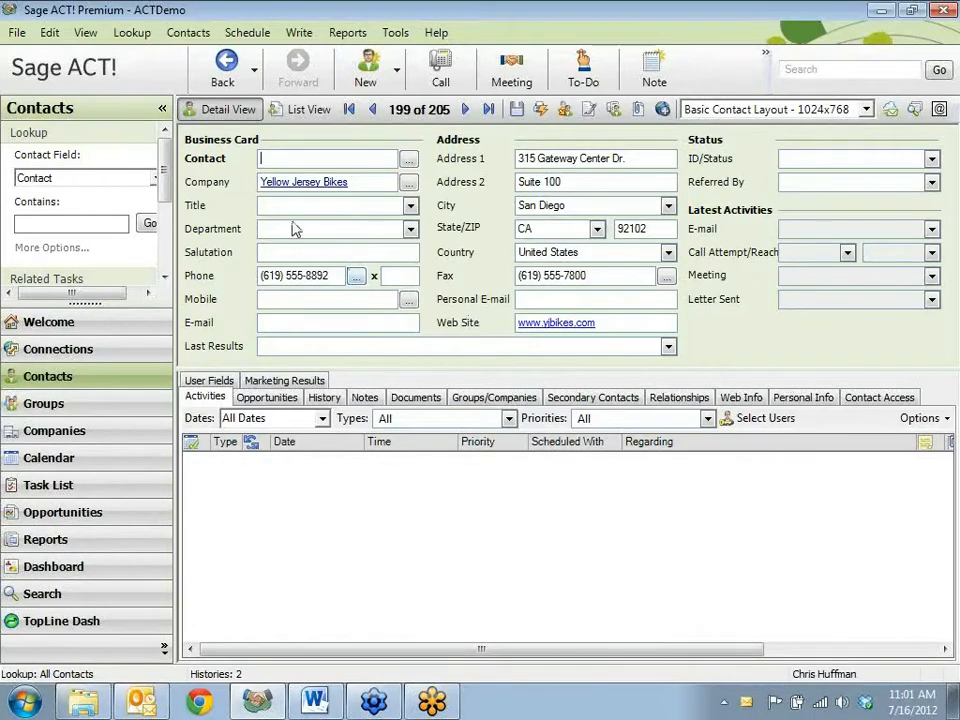
pyautogui.write('Jane Doe')
pyautogui.press('Tab')
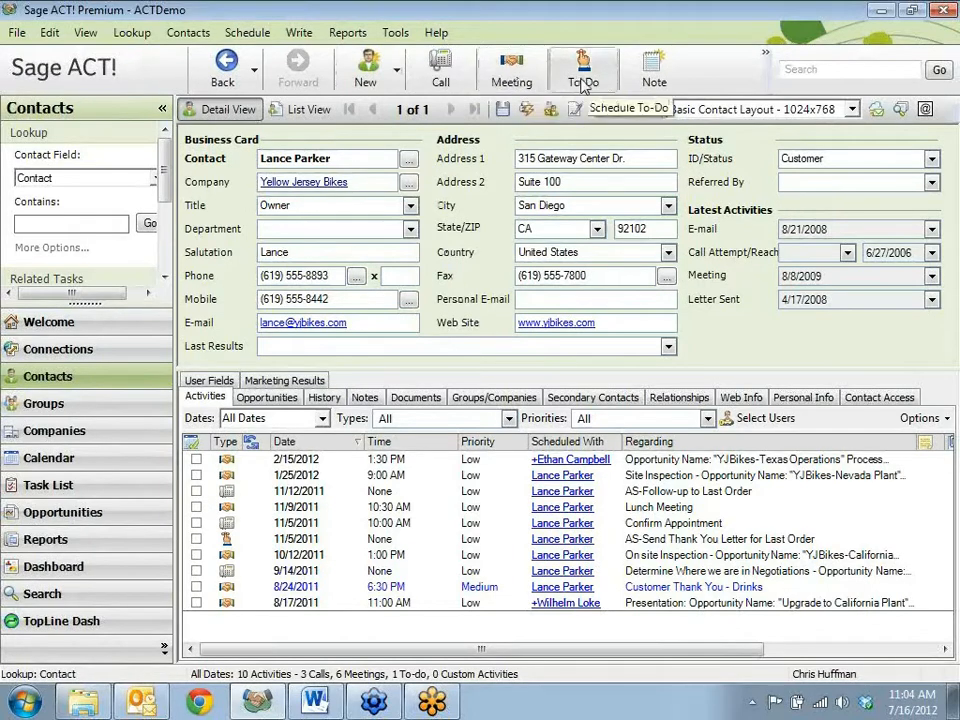
# Step: Start scheduling a call with the current contact, starting 7/23/2012 at 9:00 AM
pyautogui.click(441, 78)
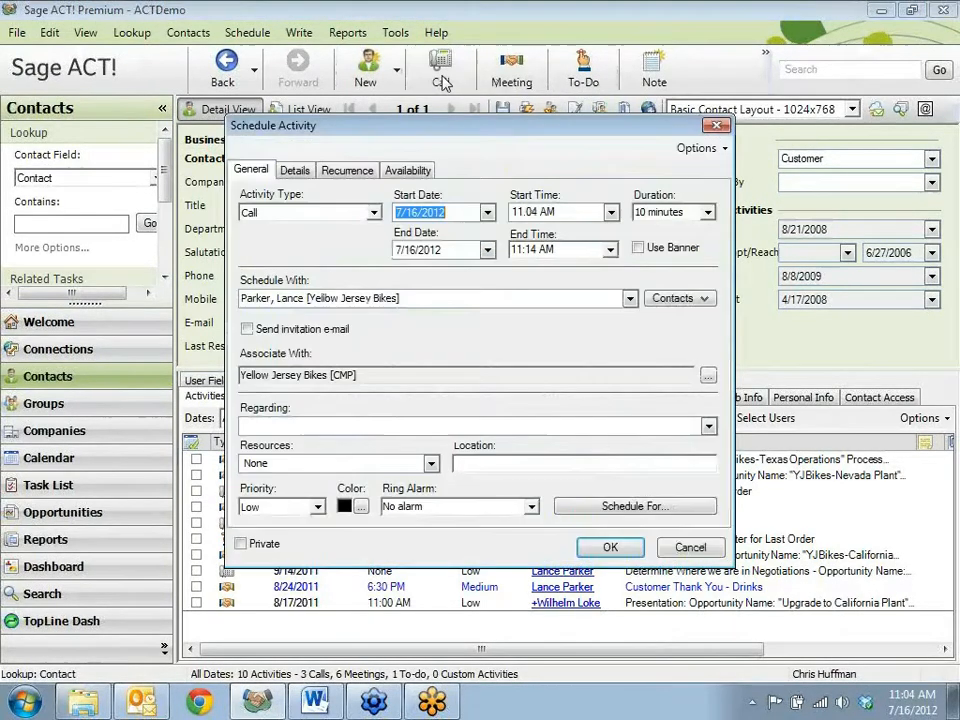
pyautogui.click(487, 212)
pyautogui.click(401, 318)
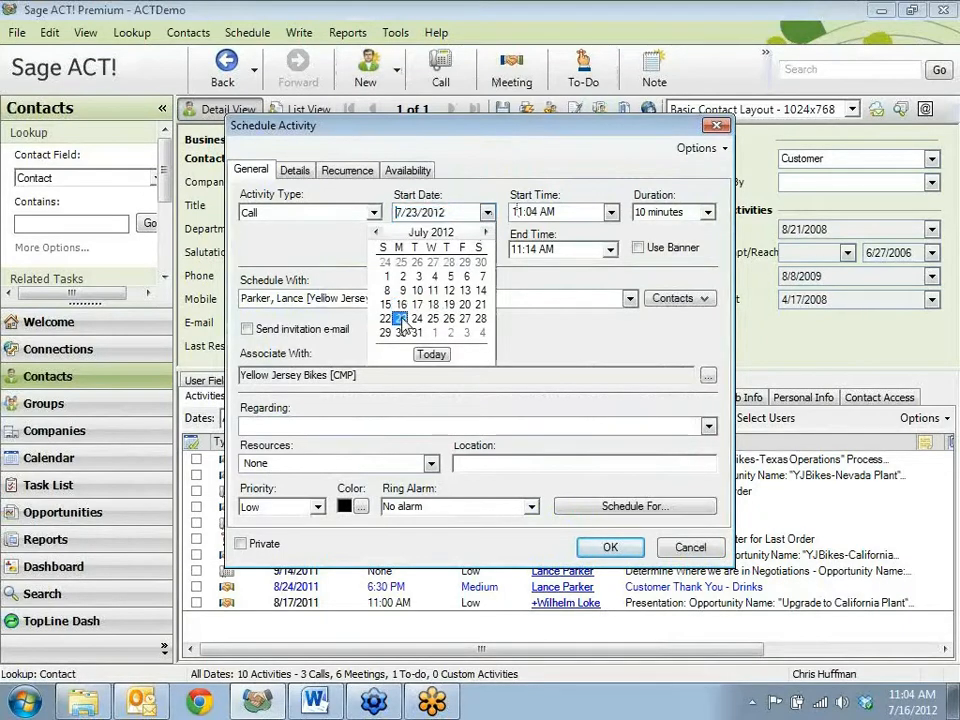
pyautogui.click(611, 213)
pyautogui.click(439, 290)
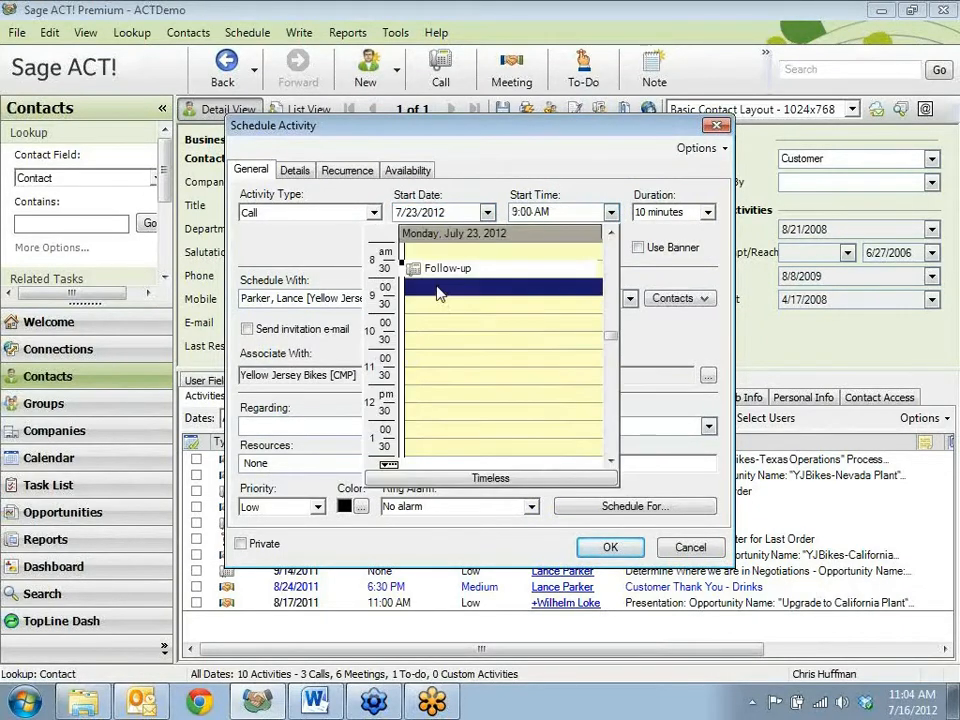
# Step: Set the call's regarding text to "Follow-up to the proposal" and save the activity
pyautogui.click(322, 429)
pyautogui.write('Follow-up')
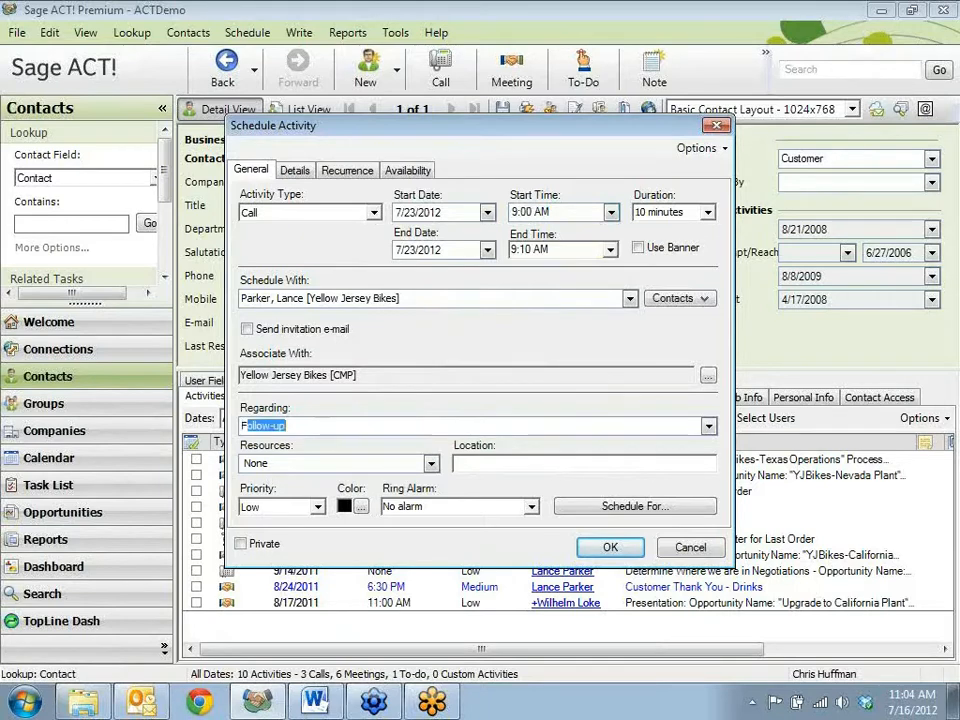
pyautogui.click(309, 425)
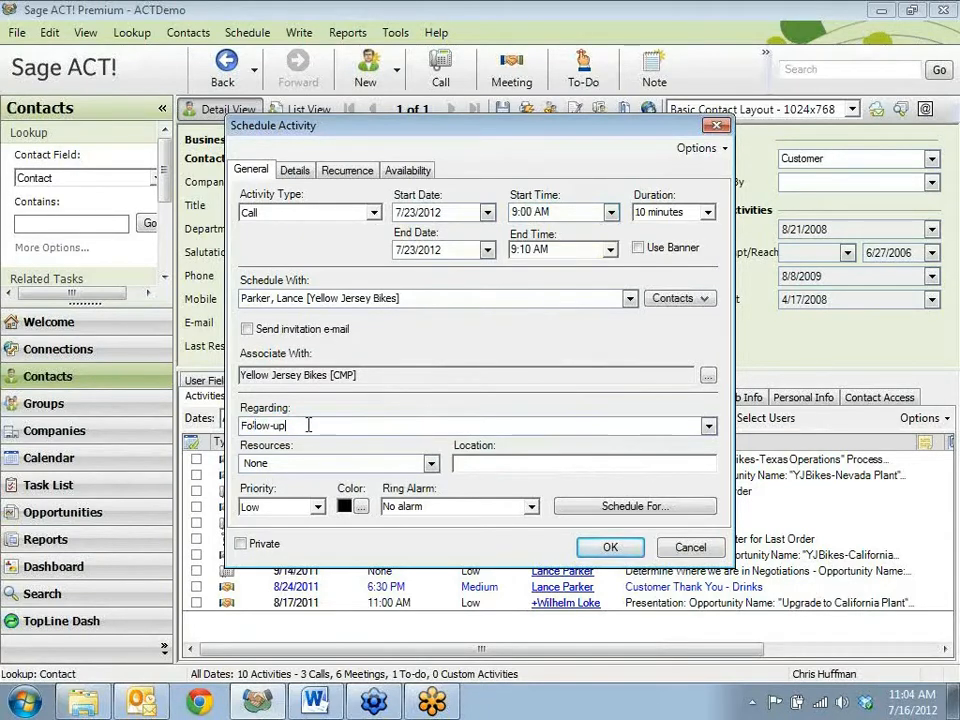
pyautogui.write('to the proposal')
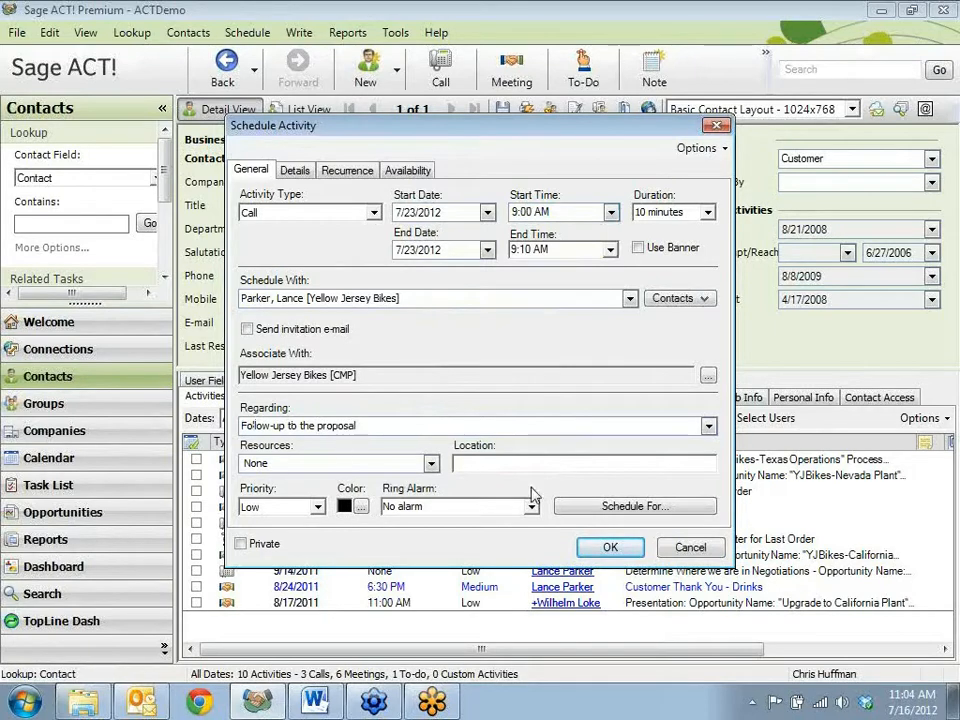
pyautogui.click(612, 548)
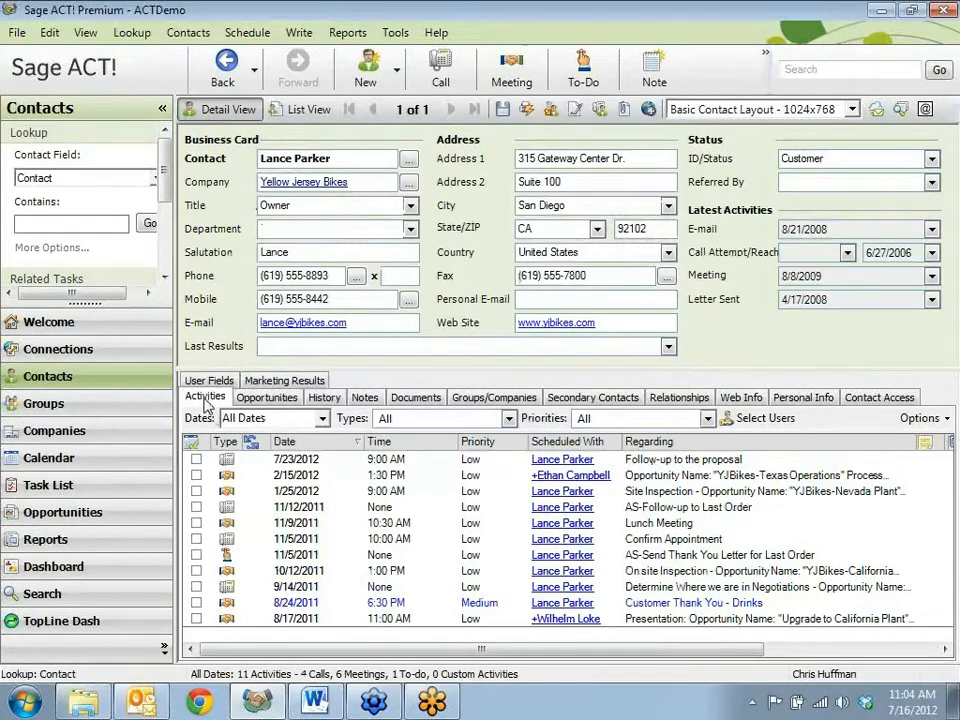
# Step: Examine the scheduled call in the contact's activities and on the July 23, 2012 calendar, and compare the contact's activities with the history
pyautogui.click(395, 462)
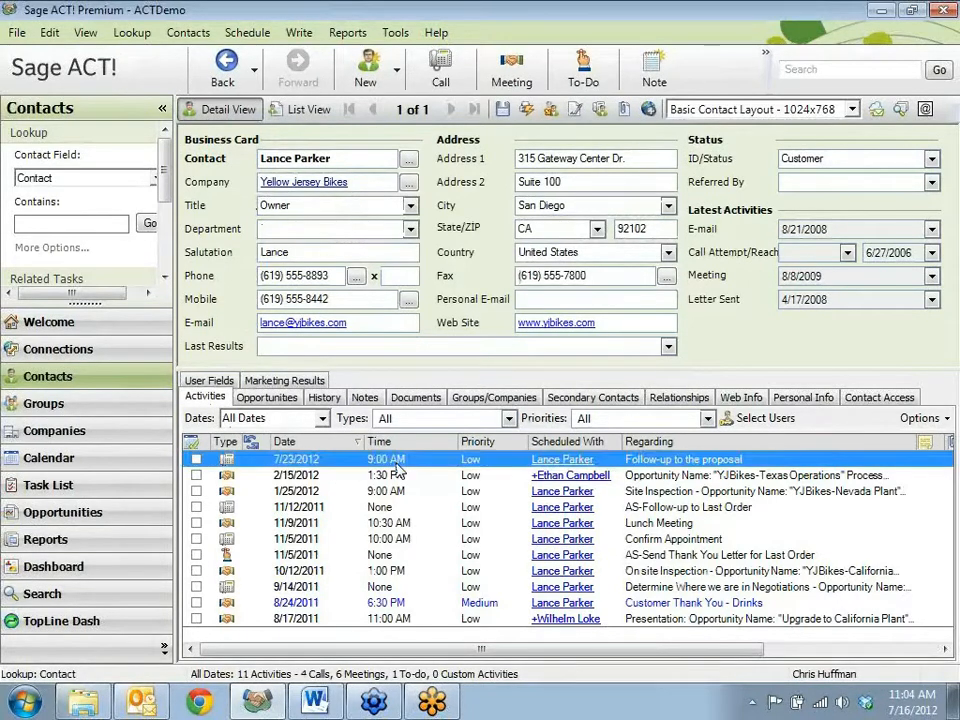
pyautogui.click(50, 458)
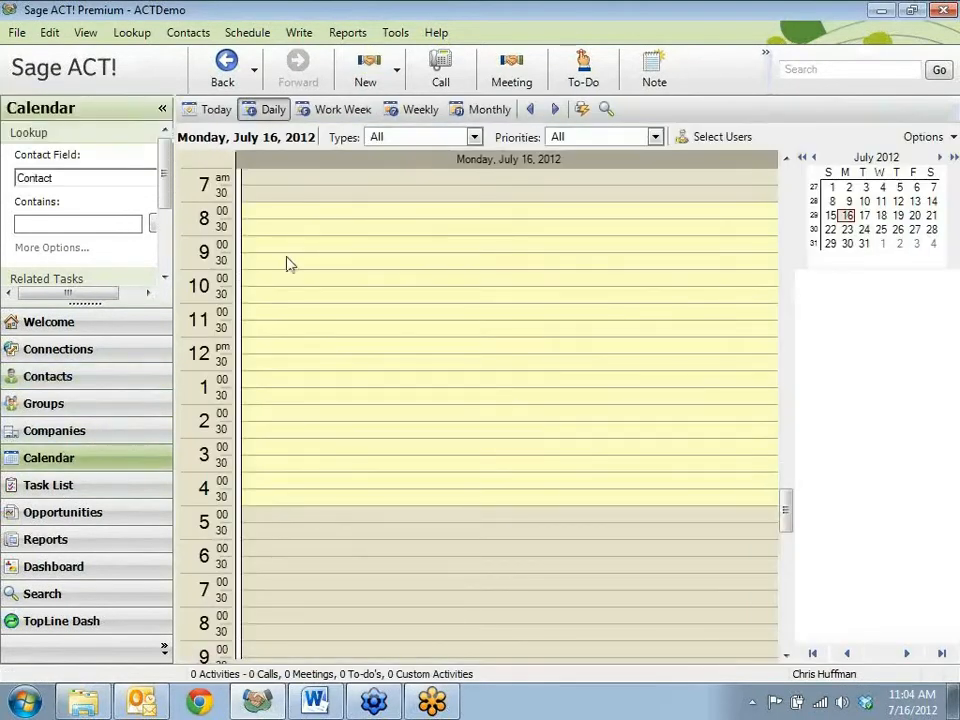
pyautogui.click(846, 233)
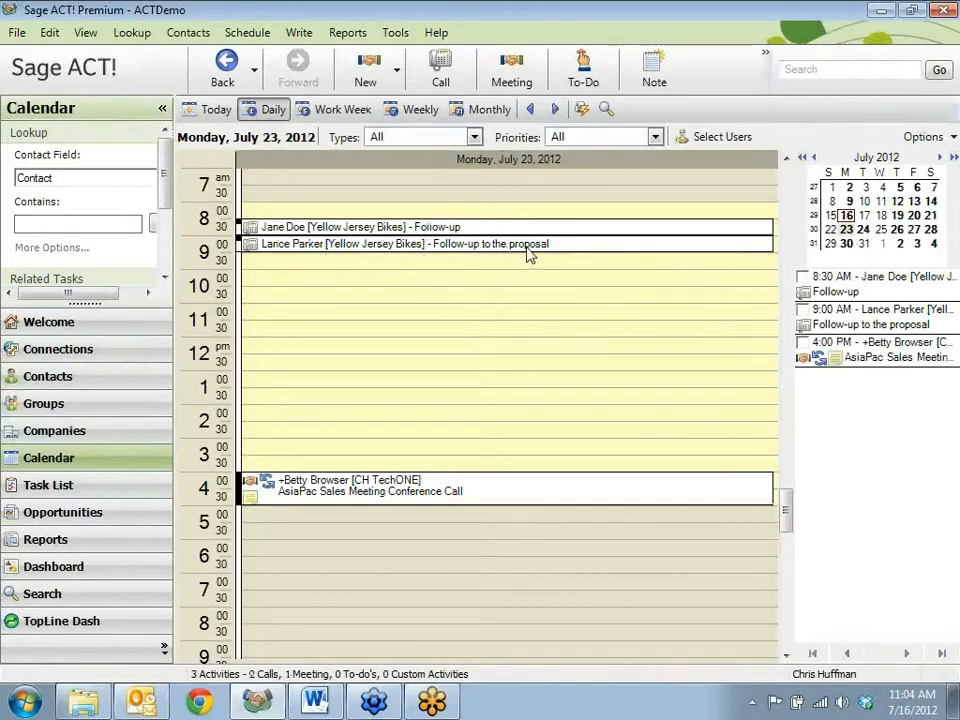
pyautogui.click(45, 376)
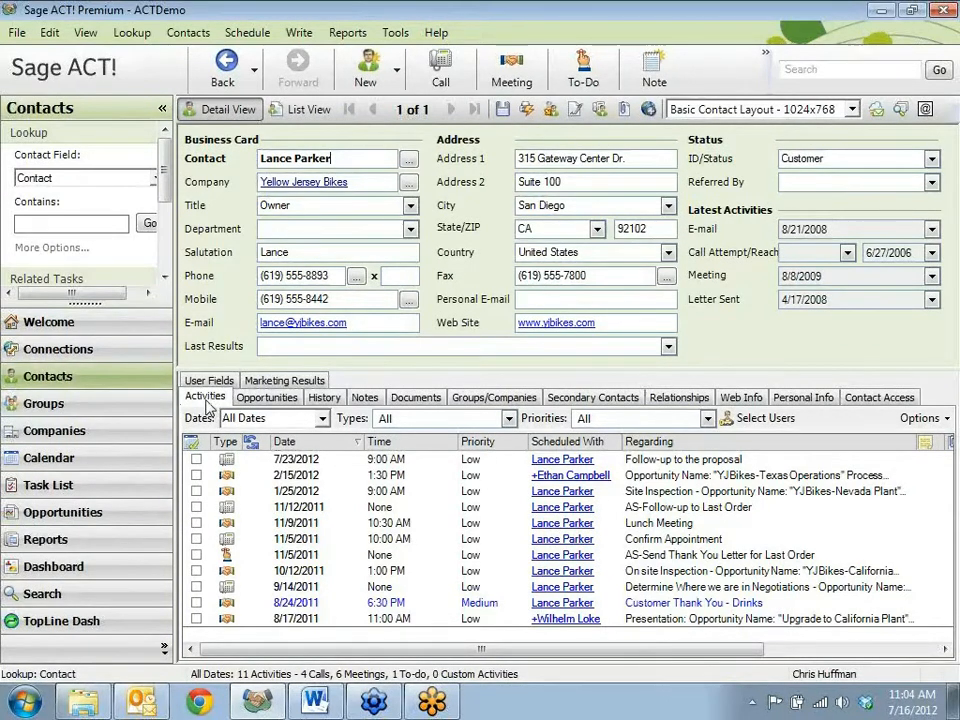
pyautogui.click(326, 398)
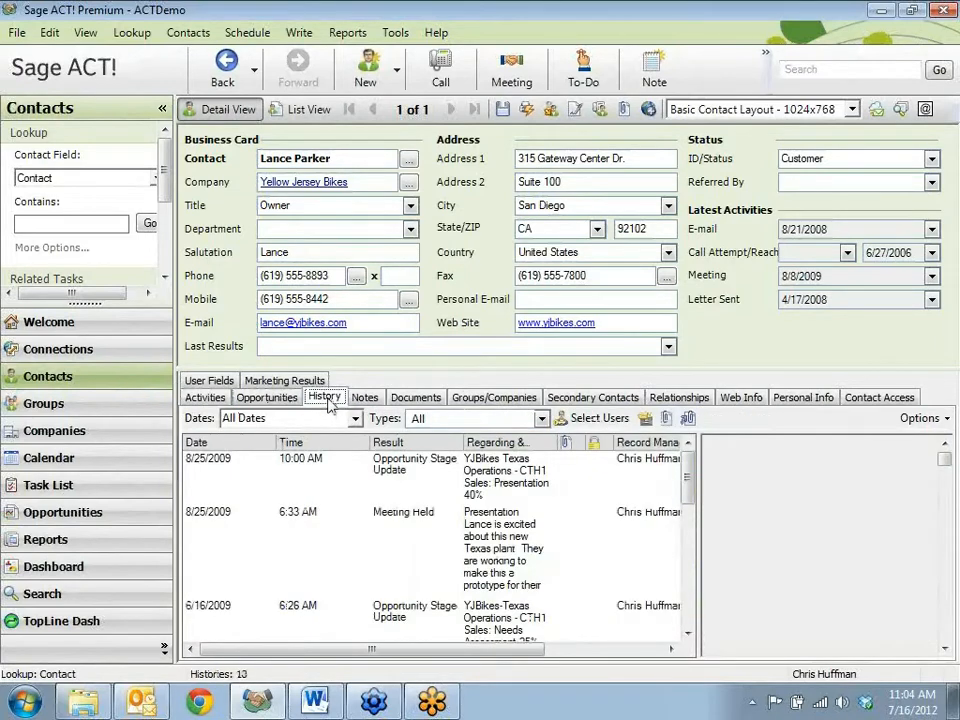
pyautogui.click(205, 397)
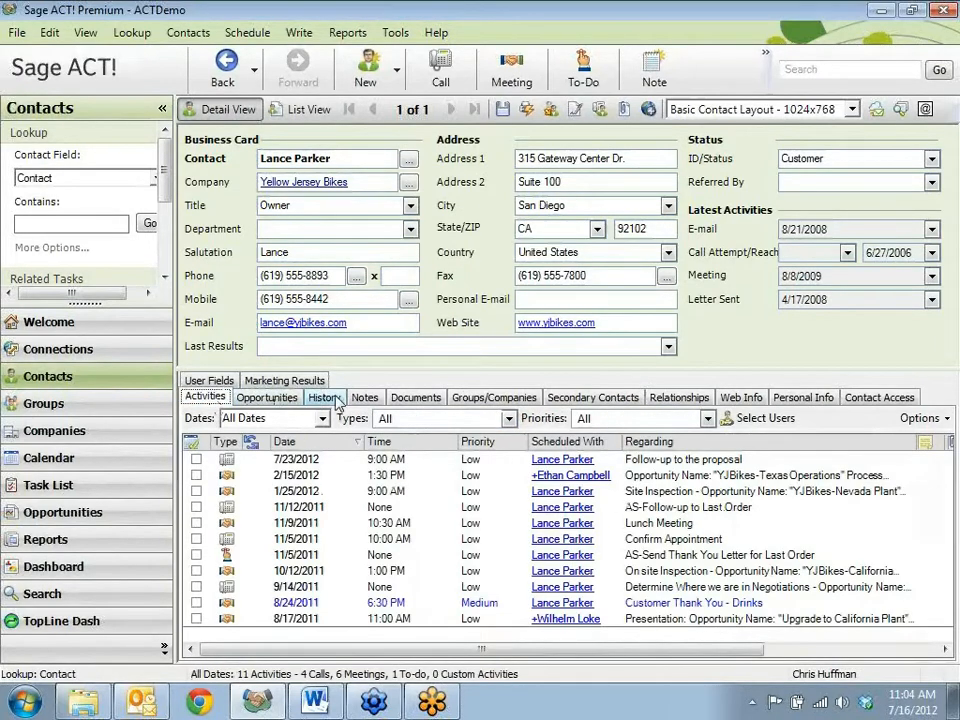
pyautogui.click(334, 400)
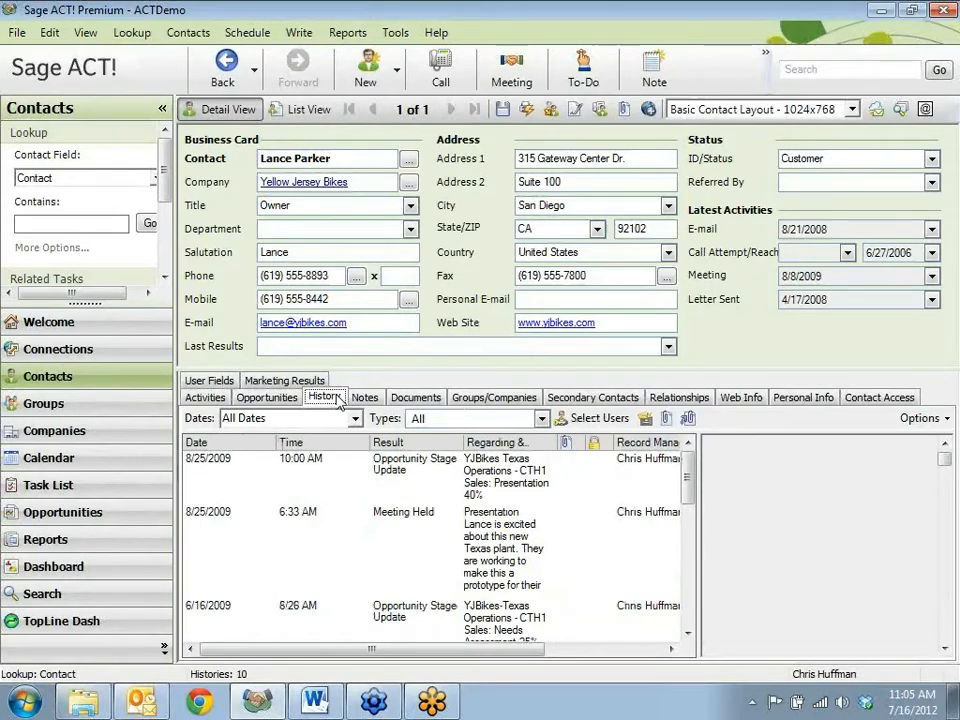
pyautogui.click(205, 397)
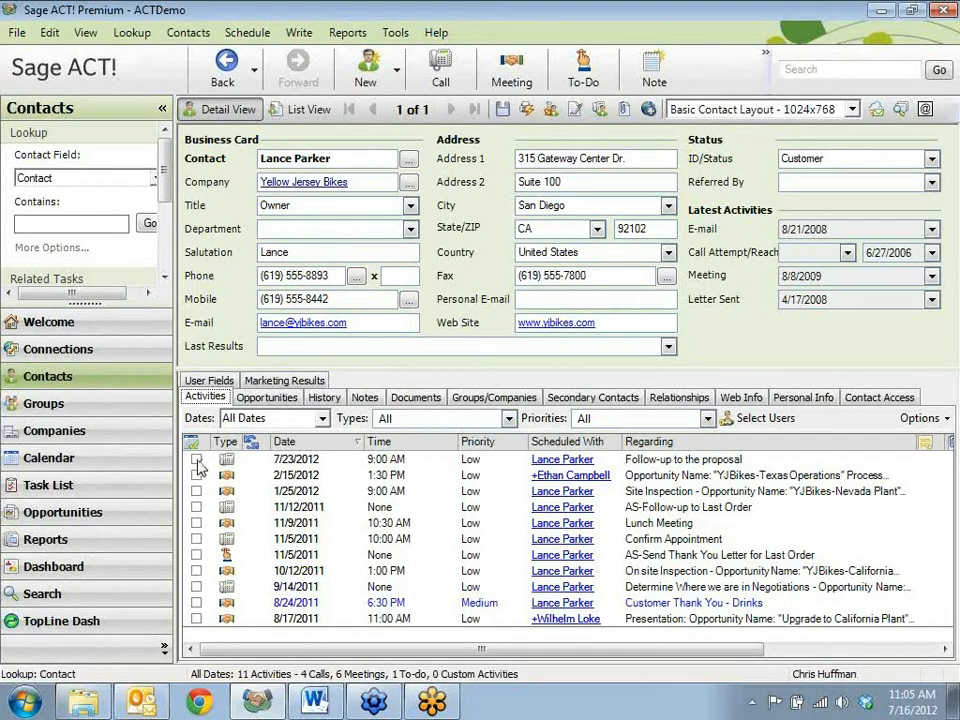
# Step: Clear the 9:00 AM proposal follow-up call from the July 23 calendar, recording the details "He said yes"
pyautogui.click(93, 463)
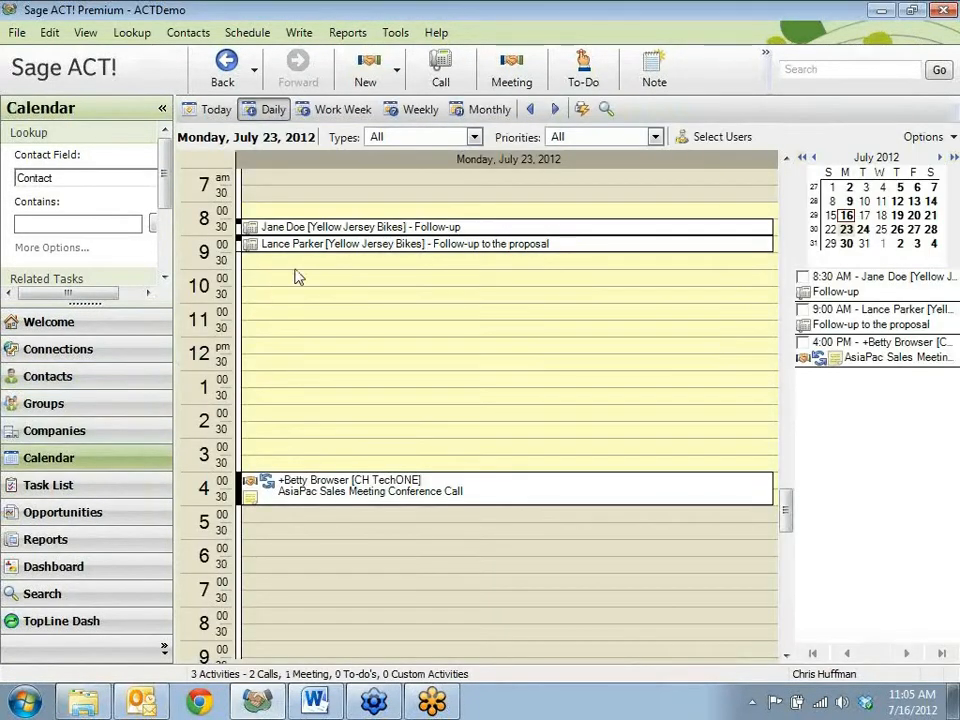
pyautogui.click(804, 310)
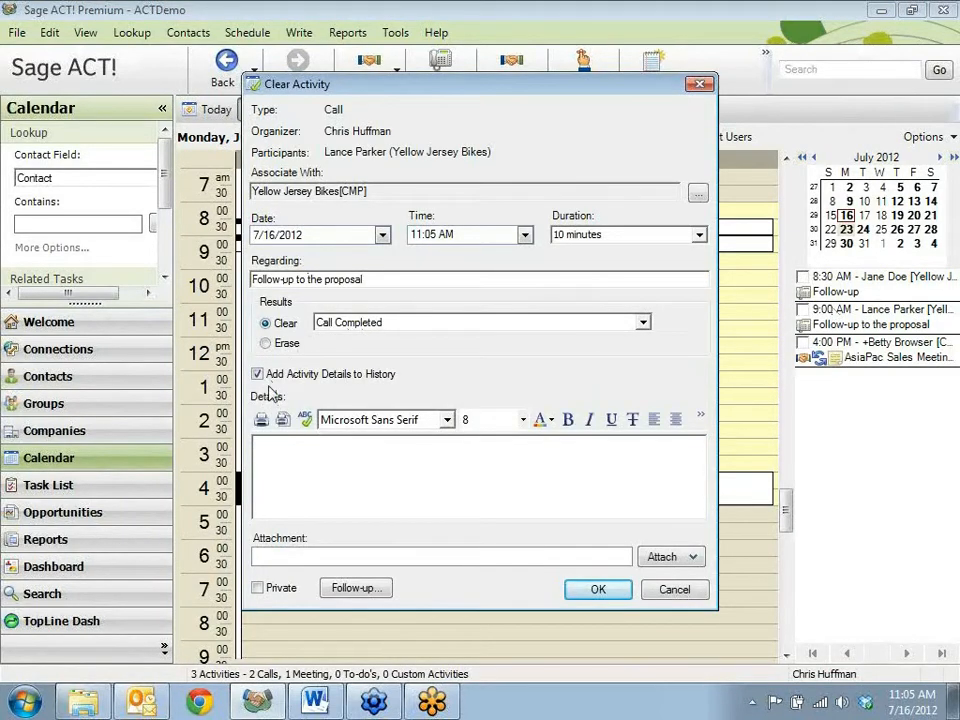
pyautogui.click(293, 447)
pyautogui.write('He said yes')
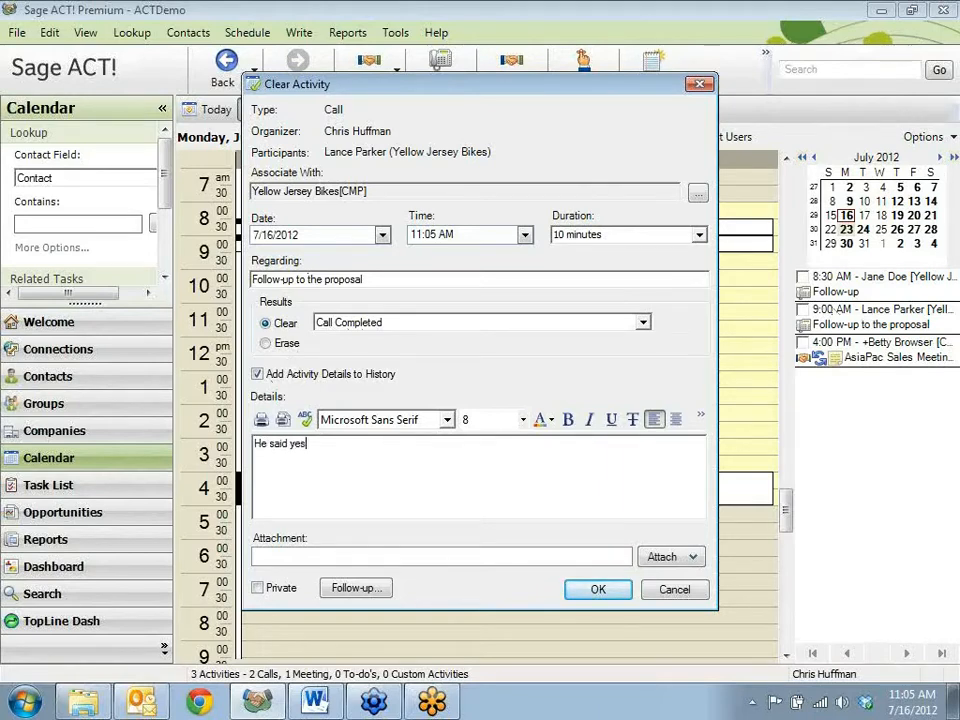
pyautogui.click(605, 590)
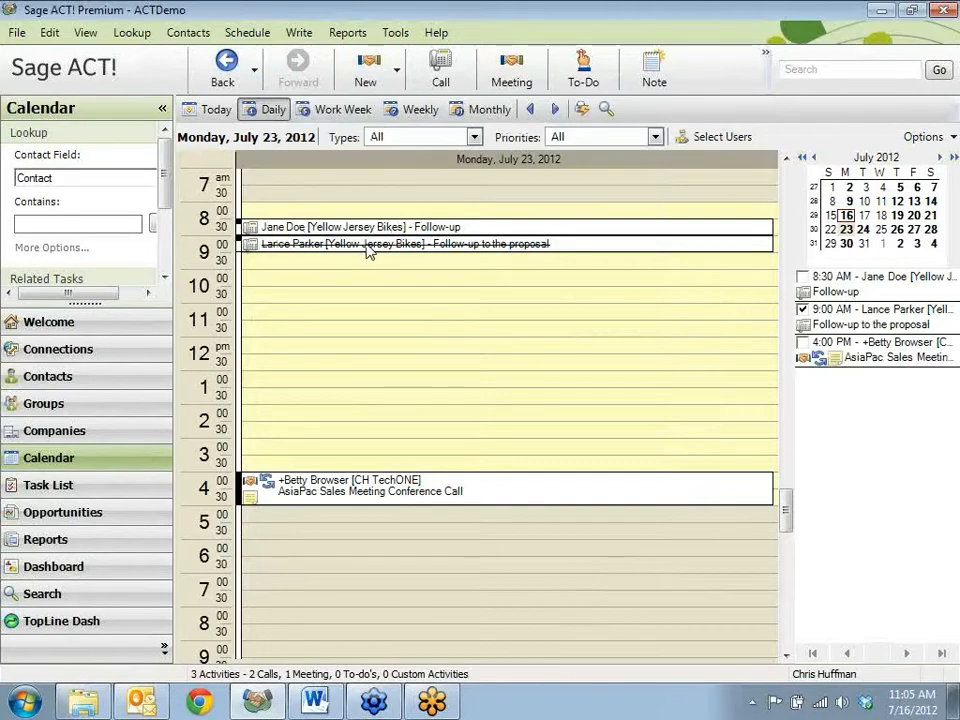
# Step: Return to the contact's history and start a new history entry of type Call
pyautogui.click(38, 385)
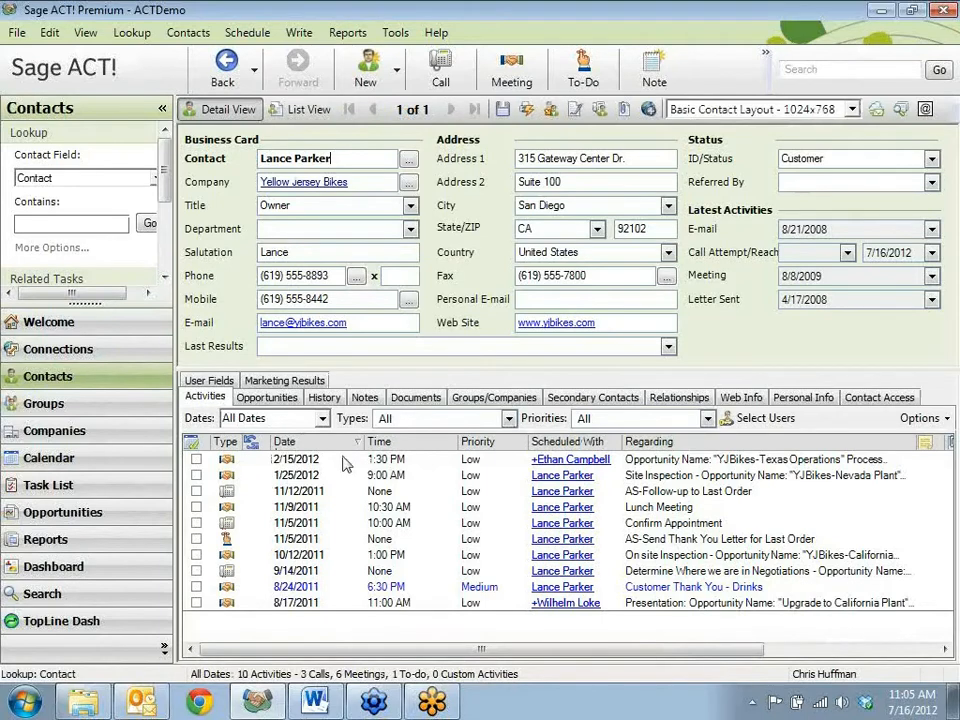
pyautogui.click(325, 398)
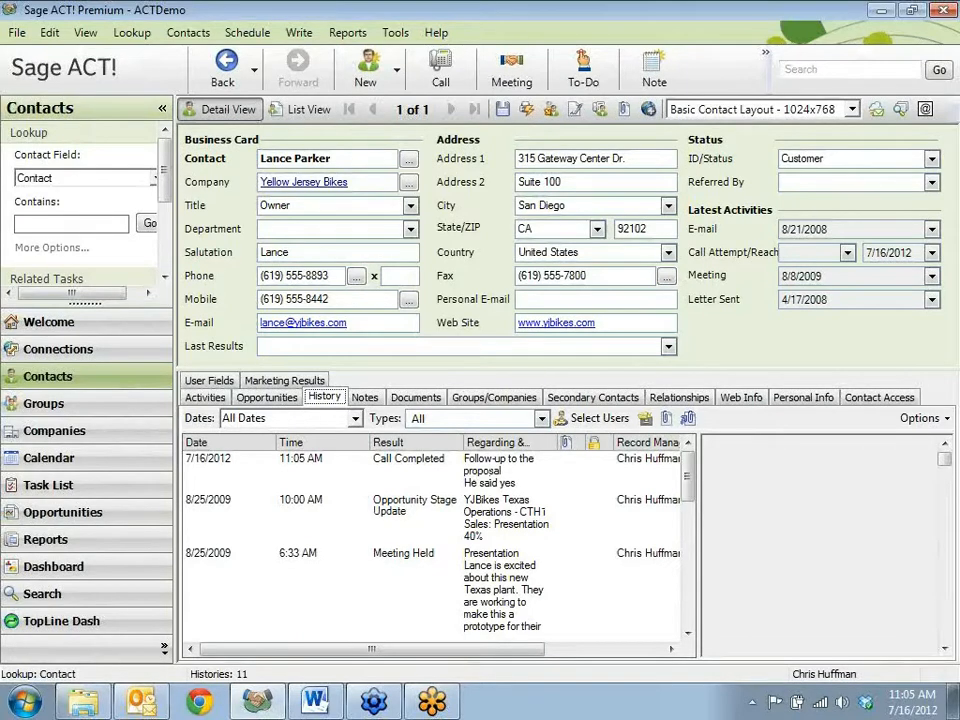
pyautogui.click(765, 54)
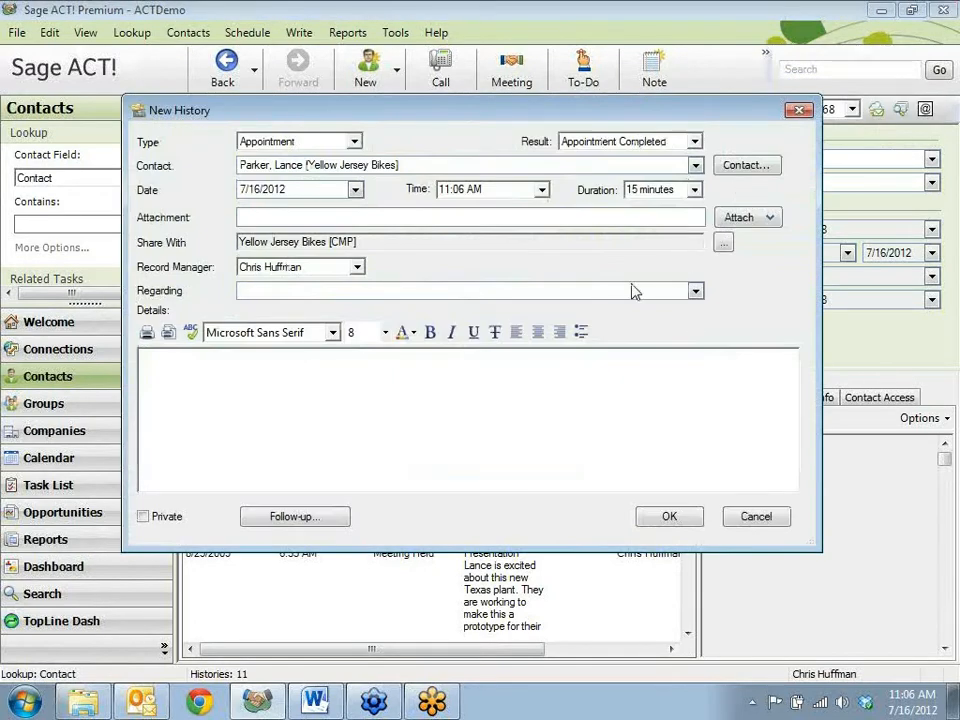
pyautogui.click(356, 142)
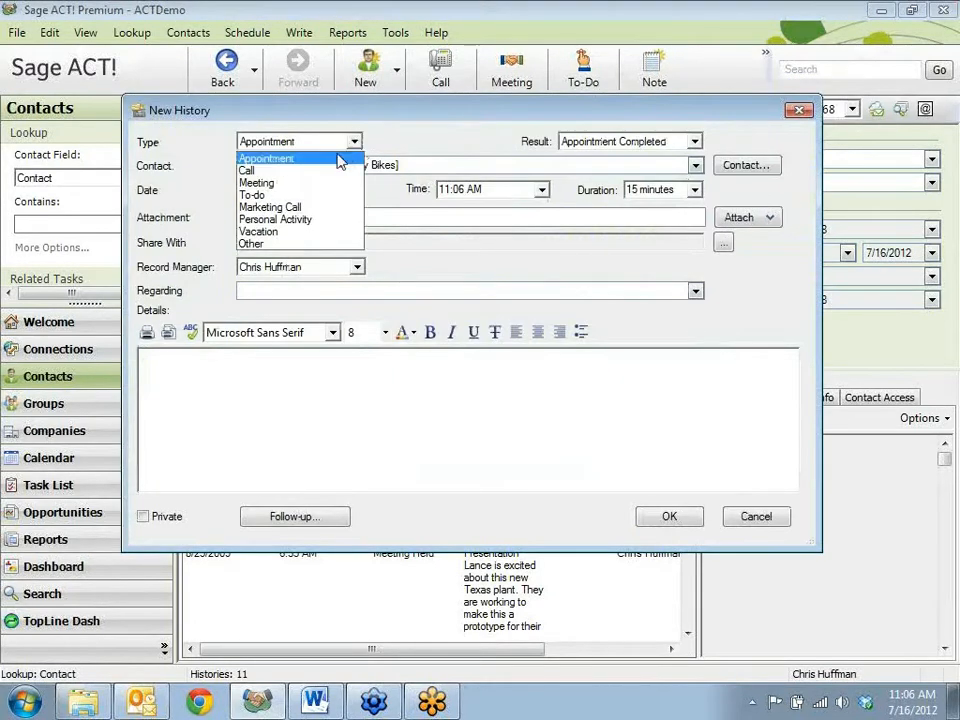
pyautogui.click(318, 170)
# Step: Set the call history entry's regarding text to "Schedule a Meeting" and save the entry
pyautogui.click(296, 291)
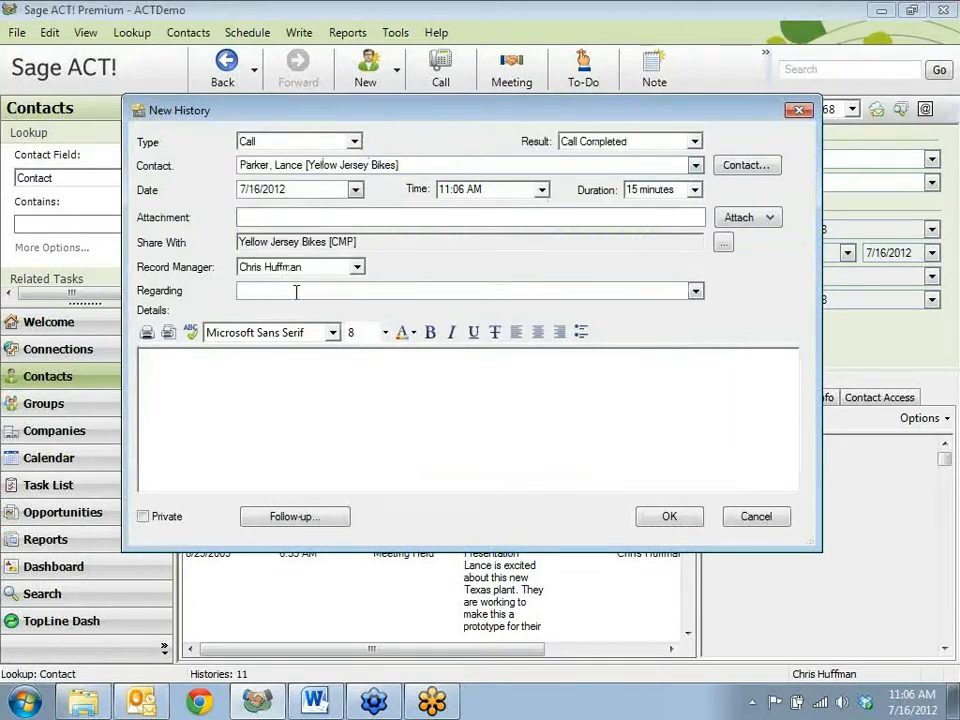
pyautogui.write('Schedo')
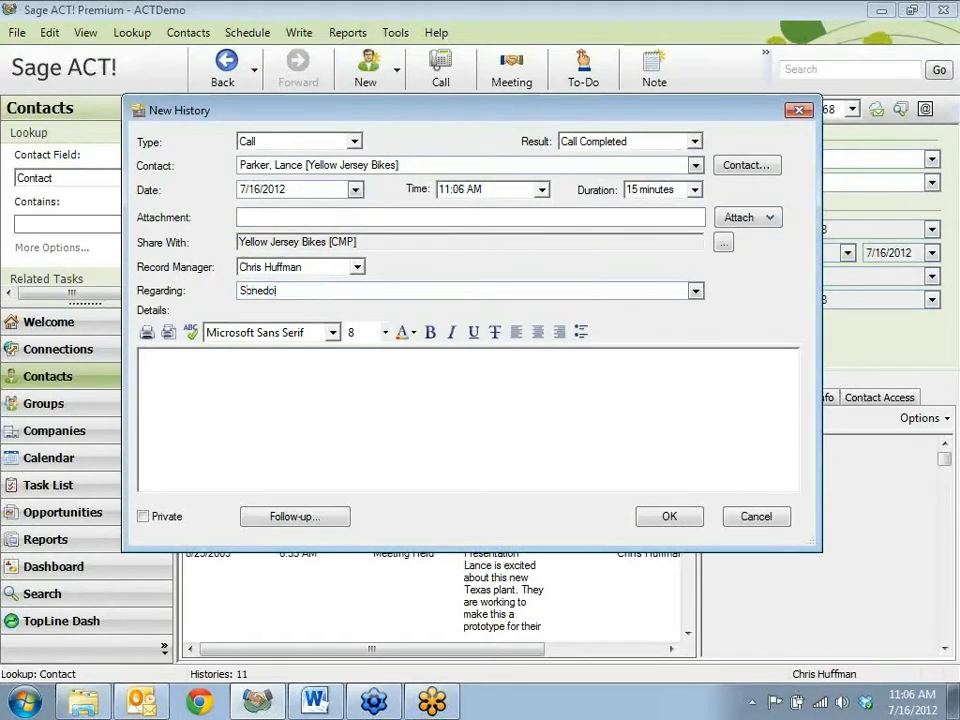
pyautogui.press('BackSpace')
pyautogui.write('ule a Meeting')
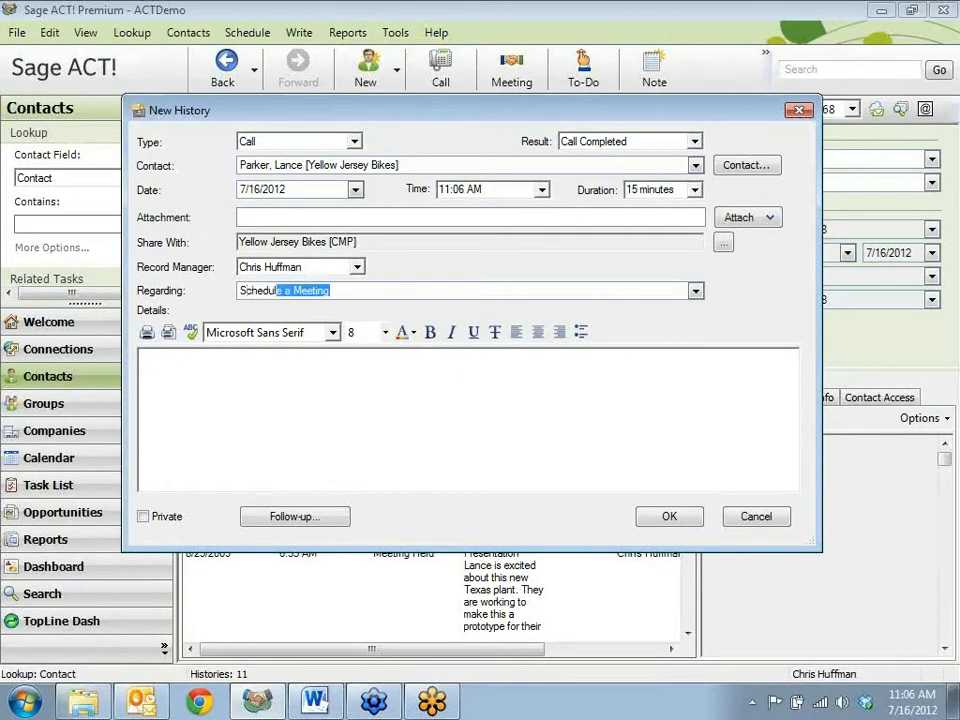
pyautogui.click(669, 520)
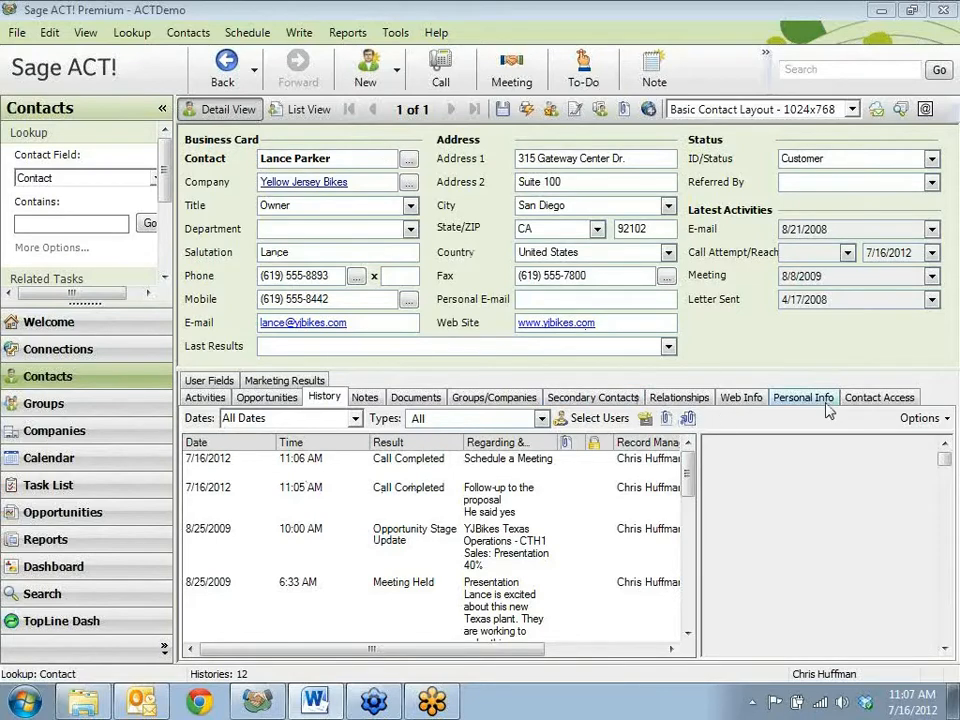
# Step: Create a new opportunity for the current contact and name it "New Bikes"
pyautogui.click(268, 397)
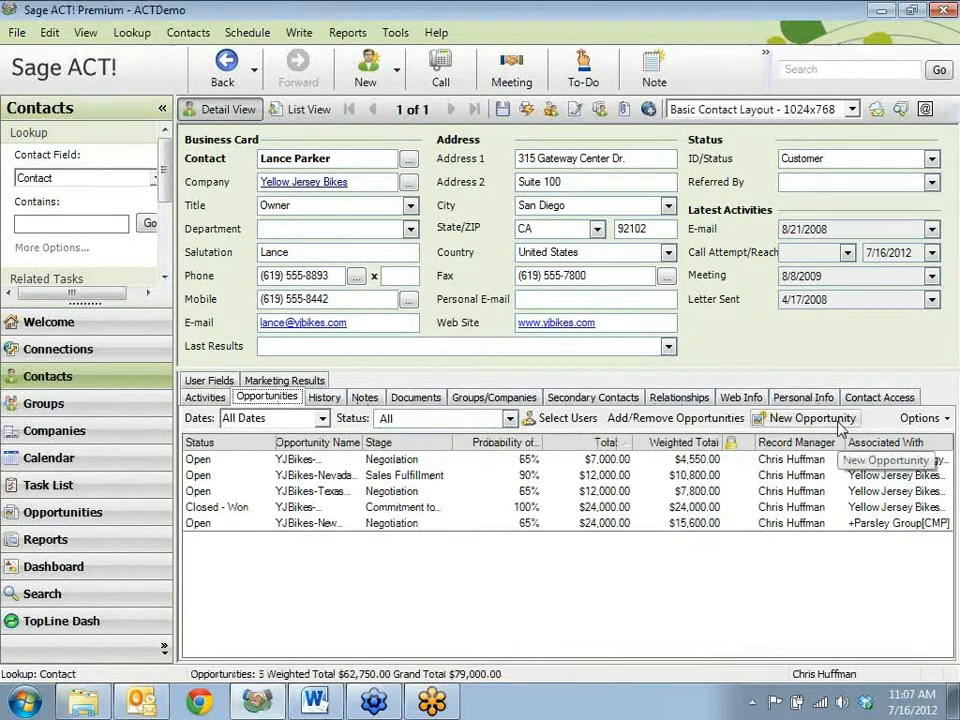
pyautogui.click(398, 70)
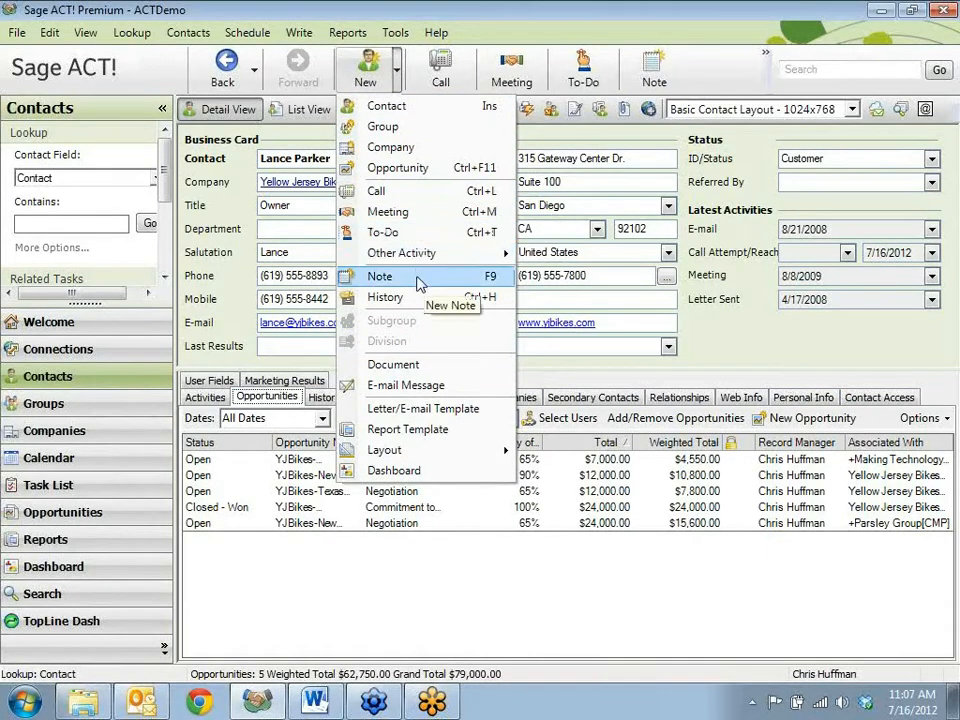
pyautogui.click(421, 171)
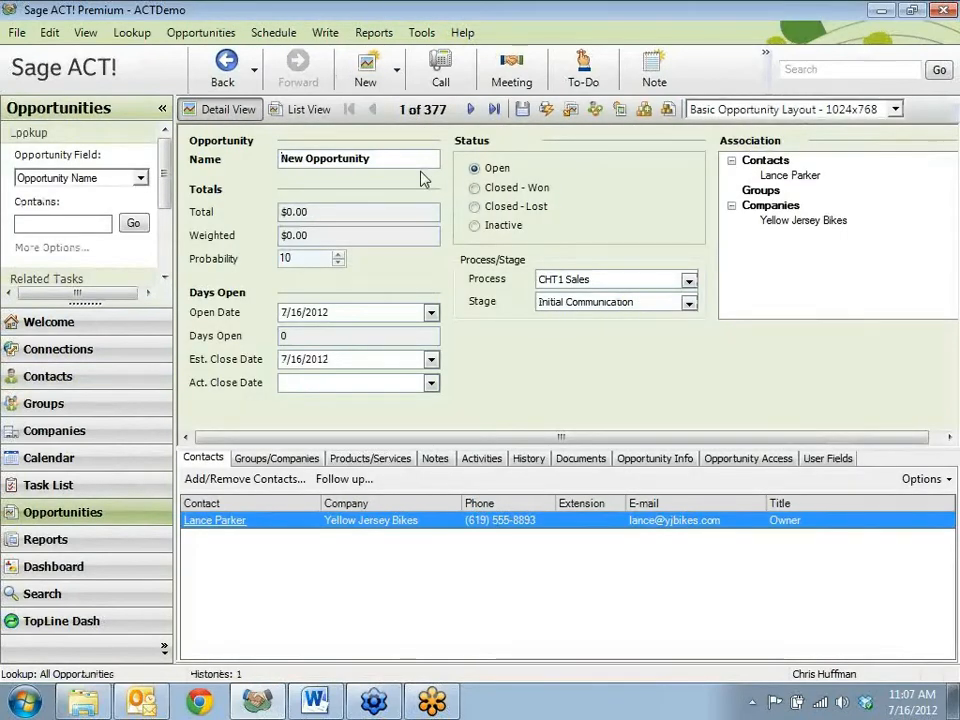
pyautogui.tripleClick(365, 158)
pyautogui.write('New Bikes')
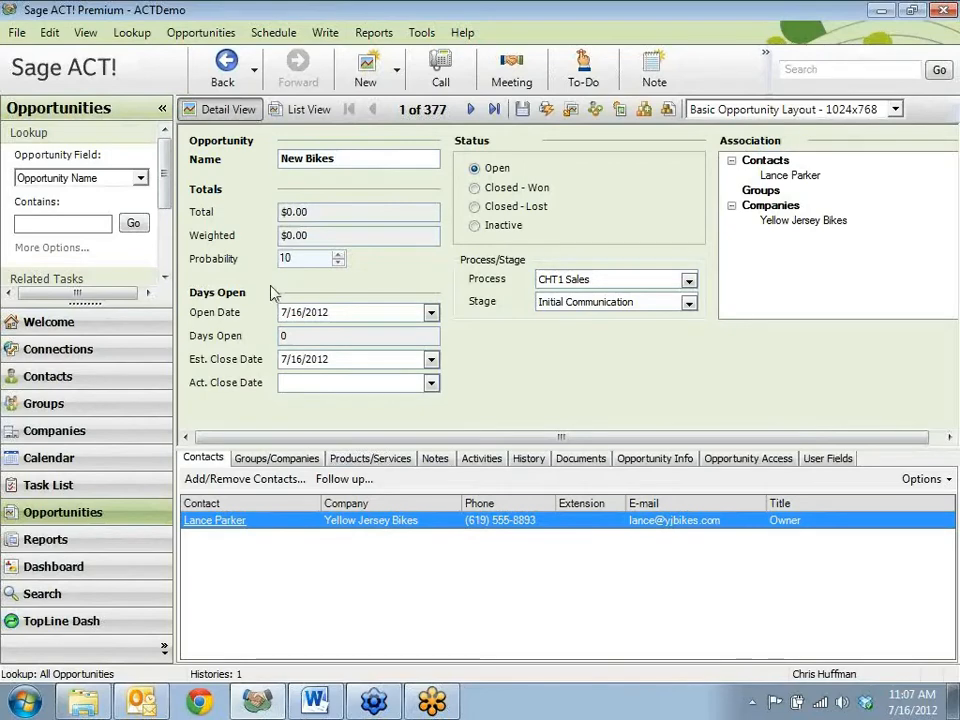
# Step: Add the product ONE Component to the New Bikes opportunity's products and services
pyautogui.click(386, 460)
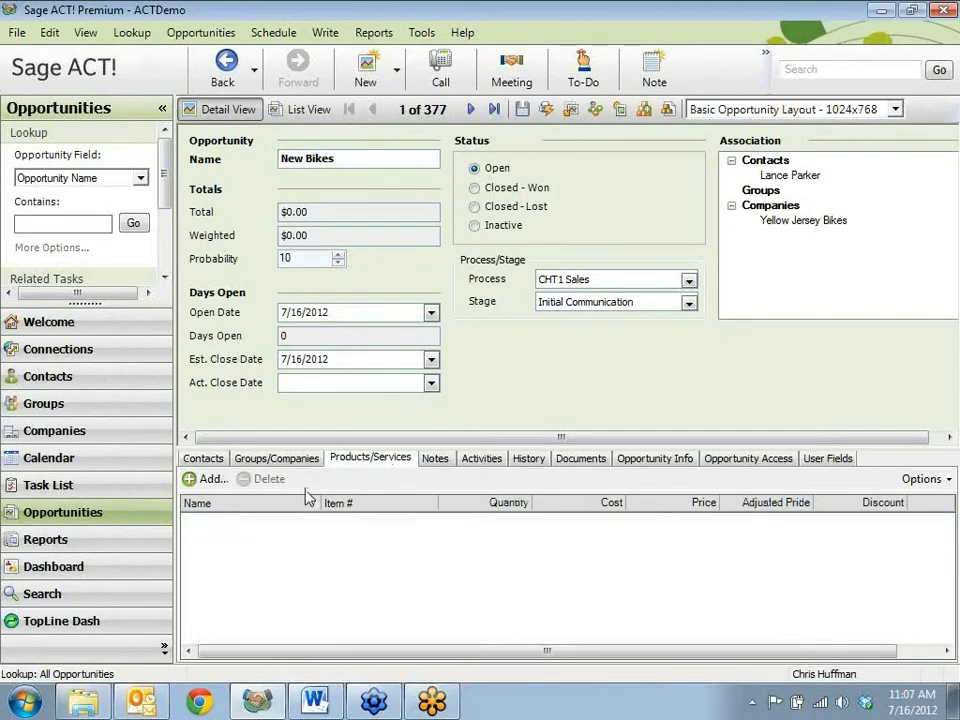
pyautogui.click(209, 479)
pyautogui.click(644, 227)
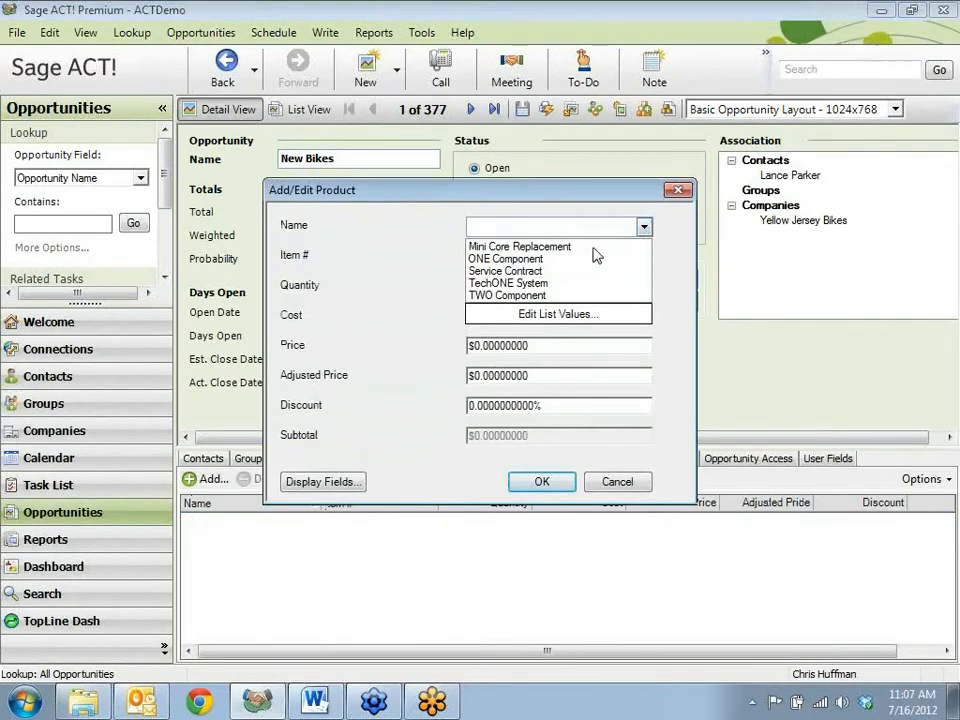
pyautogui.click(547, 257)
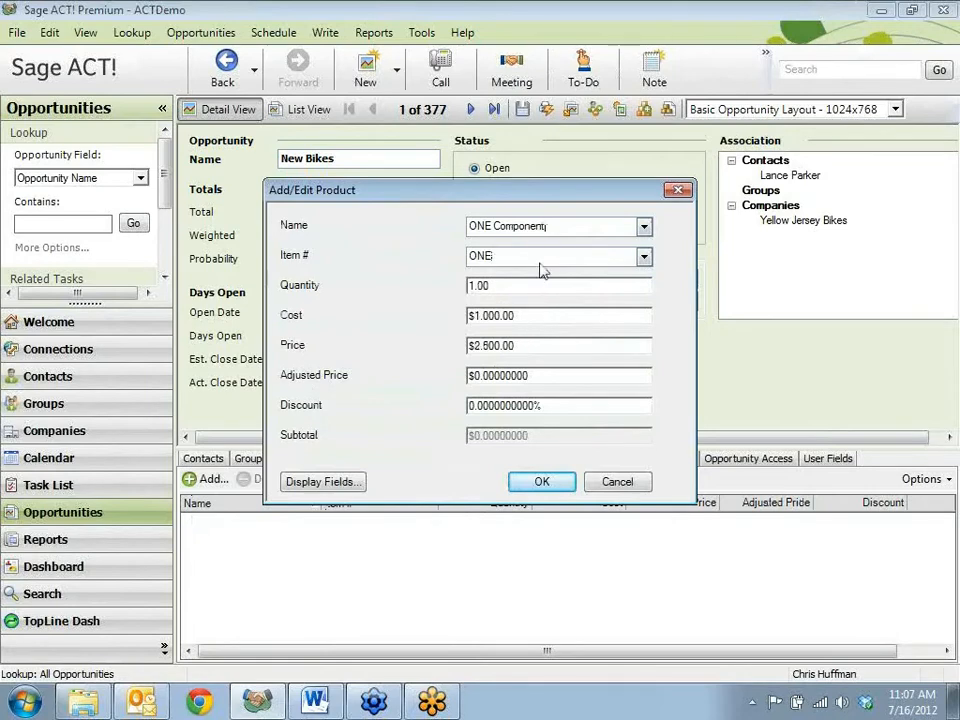
pyautogui.click(544, 484)
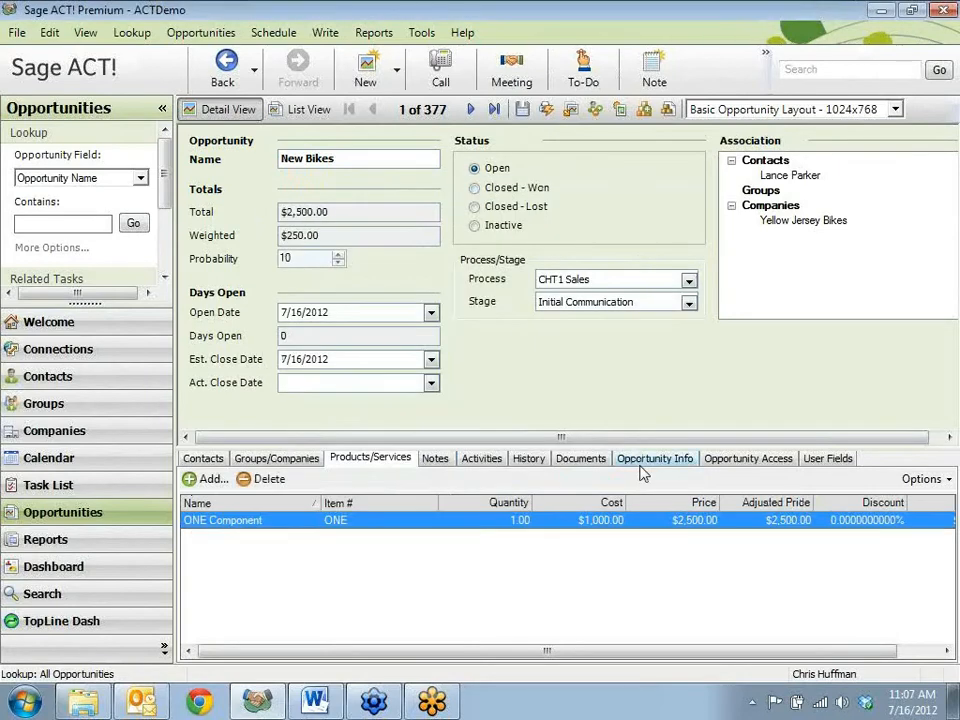
# Step: Go to the contact linked to the New Bikes opportunity and review that contact's list of opportunities
pyautogui.click(203, 458)
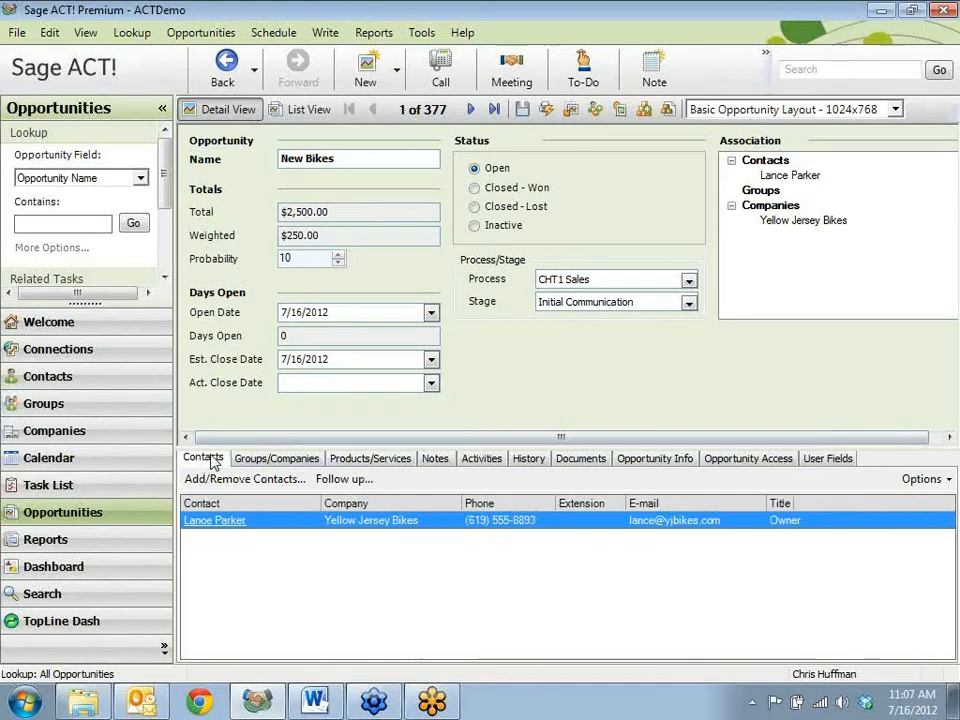
pyautogui.click(216, 521)
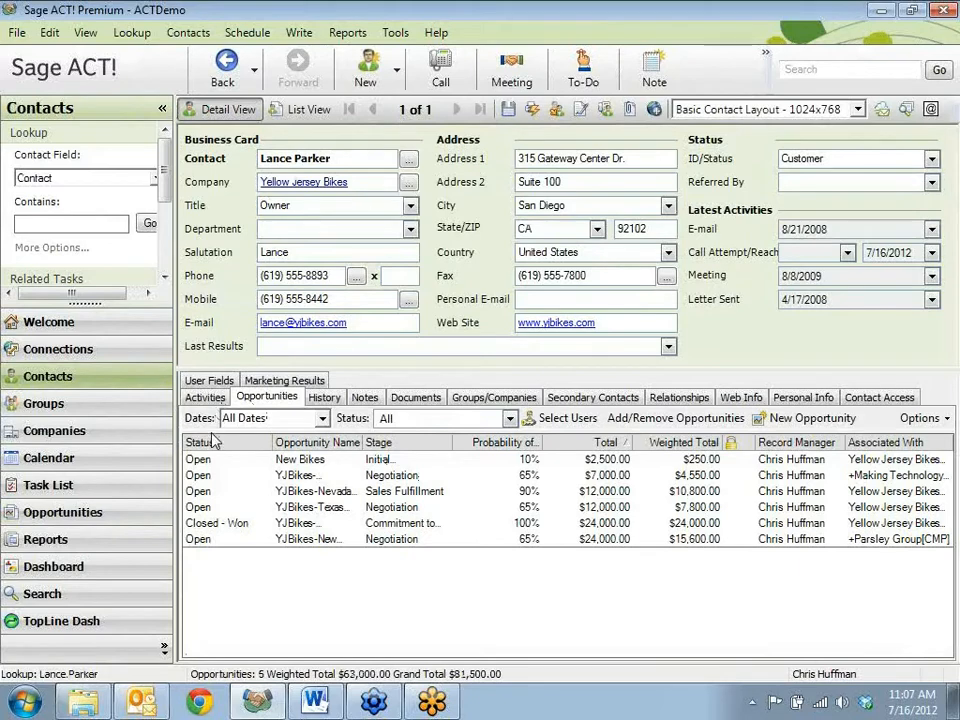
pyautogui.moveTo(446, 482)
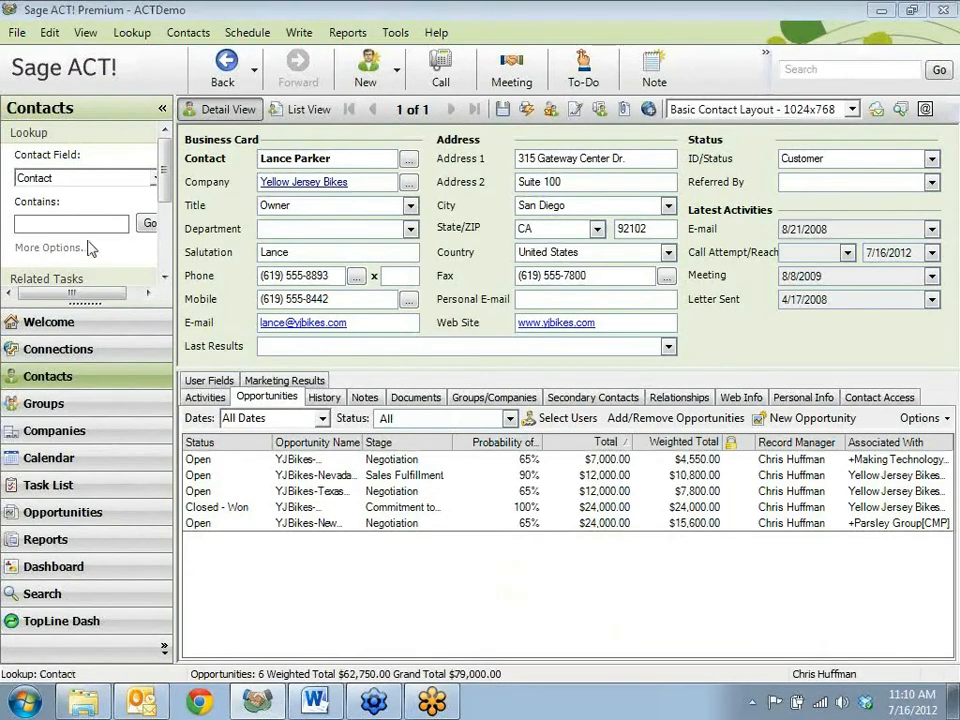
# Step: Look up contacts by the person's full name and open the matching record at ABC Company
pyautogui.click(72, 224)
pyautogui.write('Joh')
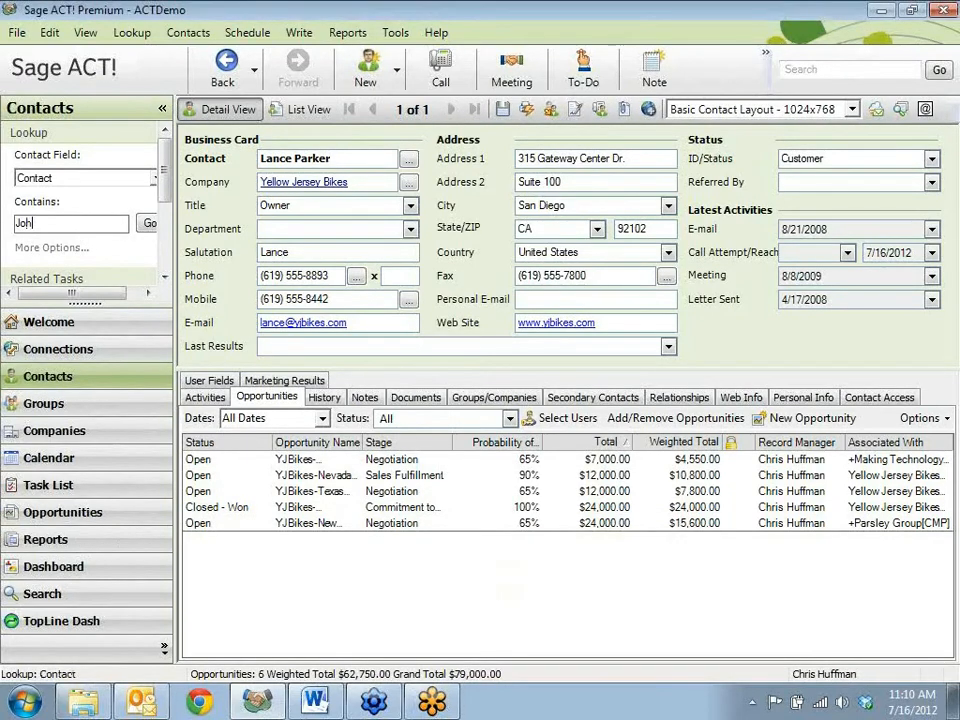
pyautogui.write('n Doe')
pyautogui.press('Return')
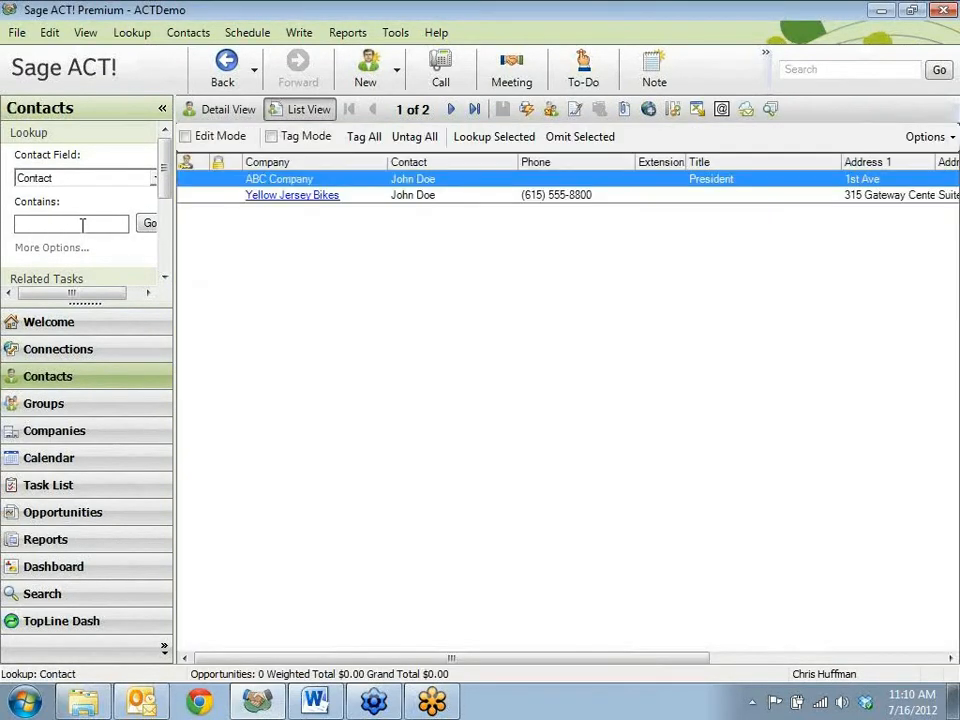
pyautogui.doubleClick(413, 182)
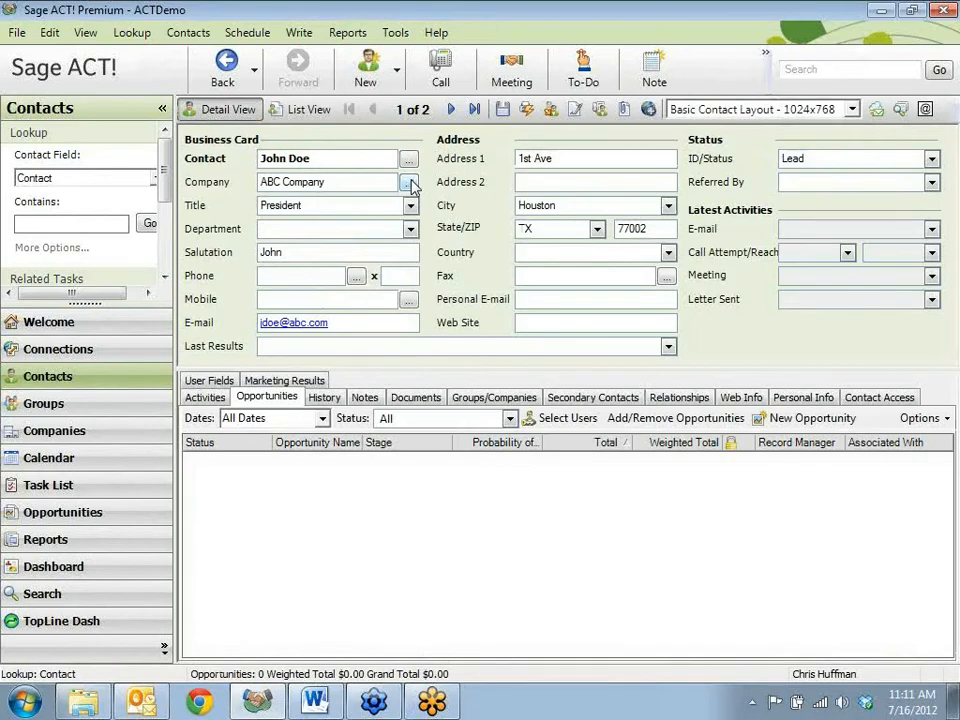
# Step: Set the ABC Company contact's ID/Status to Prospect and look over the available status values
pyautogui.click(869, 160)
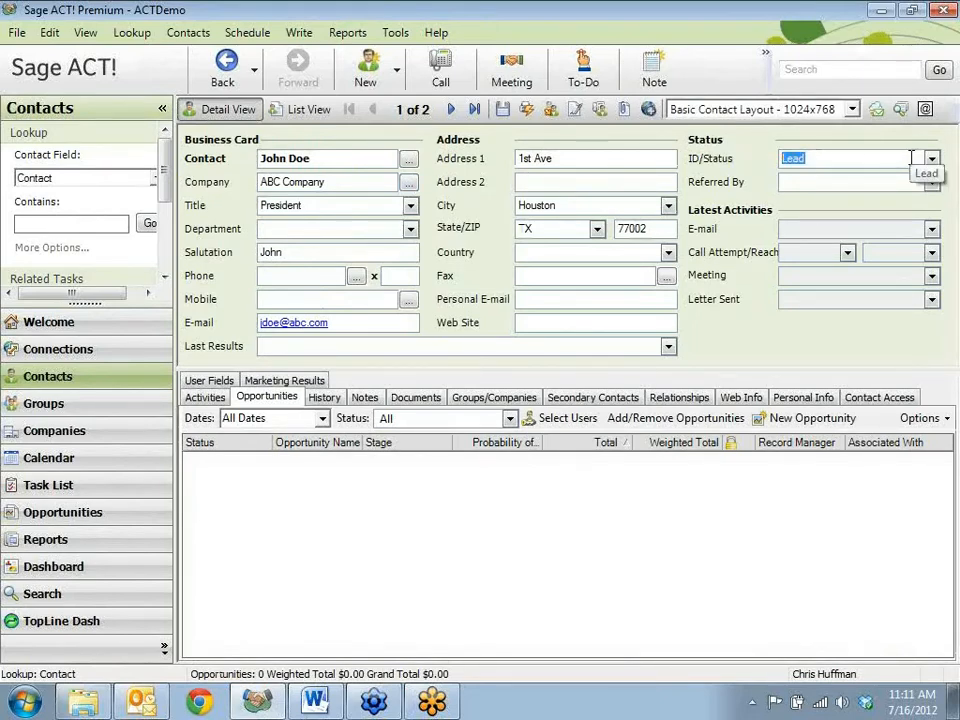
pyautogui.write('Prospect')
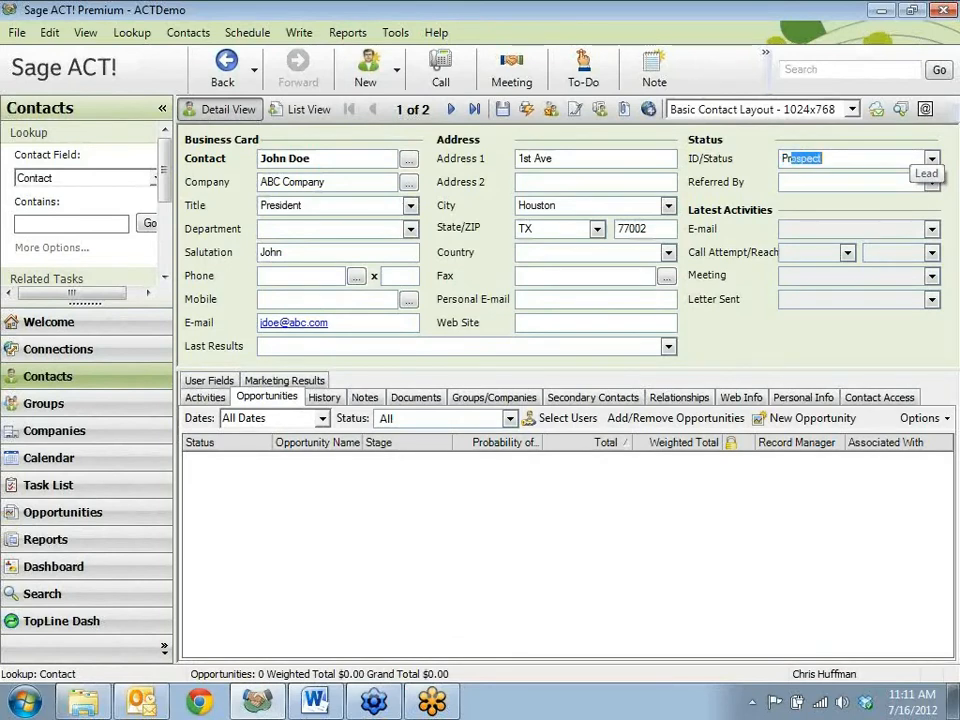
pyautogui.click(900, 158)
pyautogui.click(931, 158)
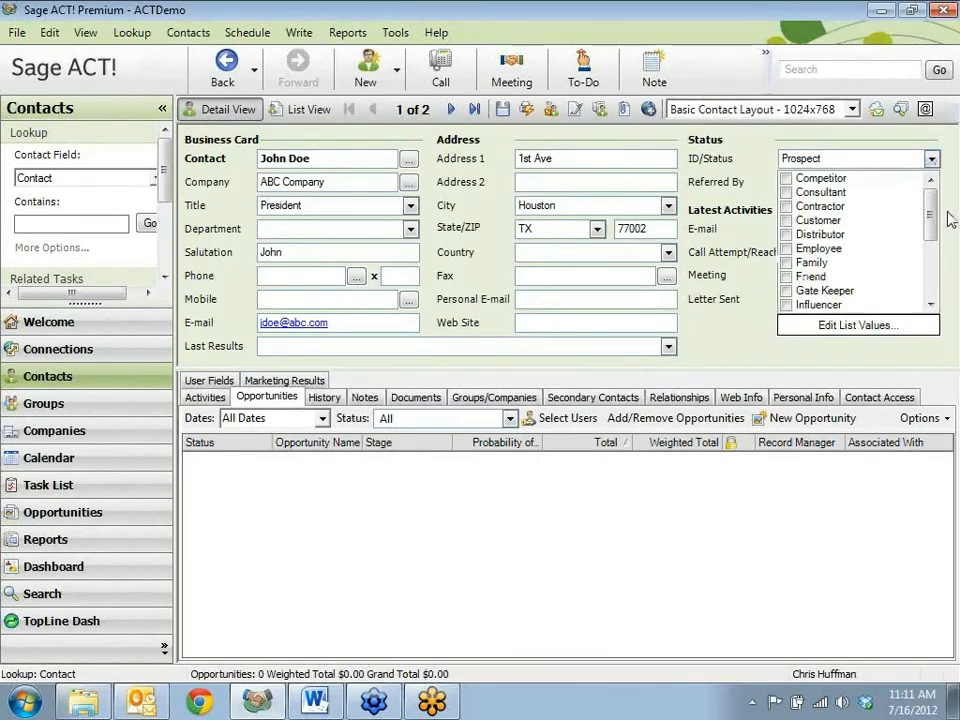
pyautogui.moveTo(929, 224)
pyautogui.mouseDown()
pyautogui.moveTo(928, 268)
pyautogui.moveTo(928, 204)
pyautogui.mouseUp()
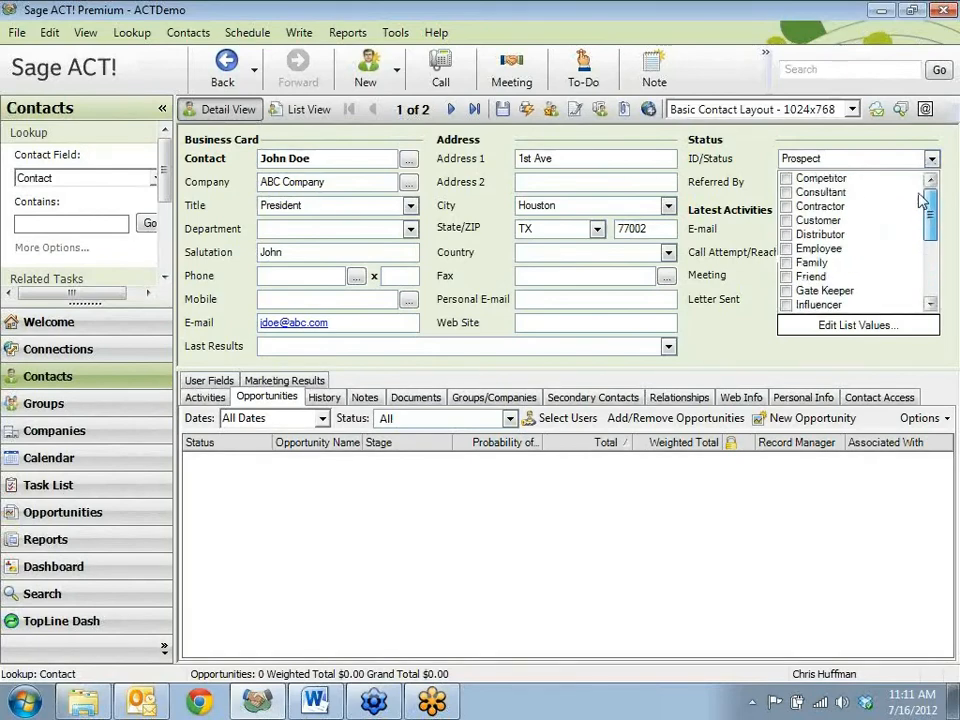
pyautogui.click(740, 194)
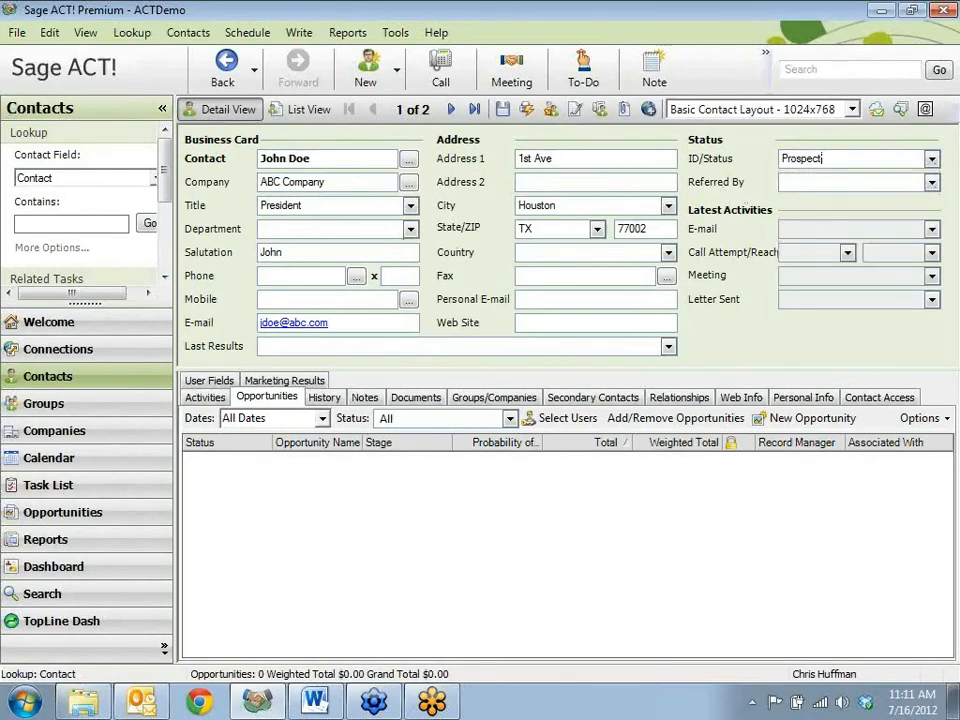